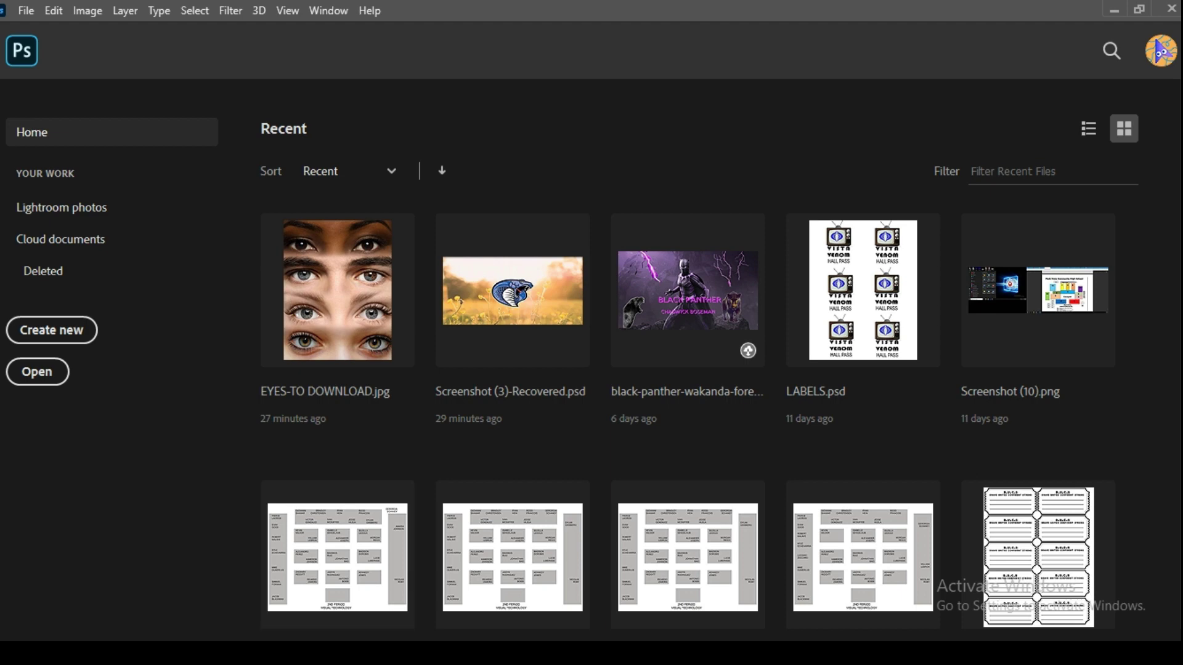
Switch to Chrome and read the Changing Eye Color assignment in the 3RD PERIOD Google Classroom, down to its attachments
left_click(308, 590)
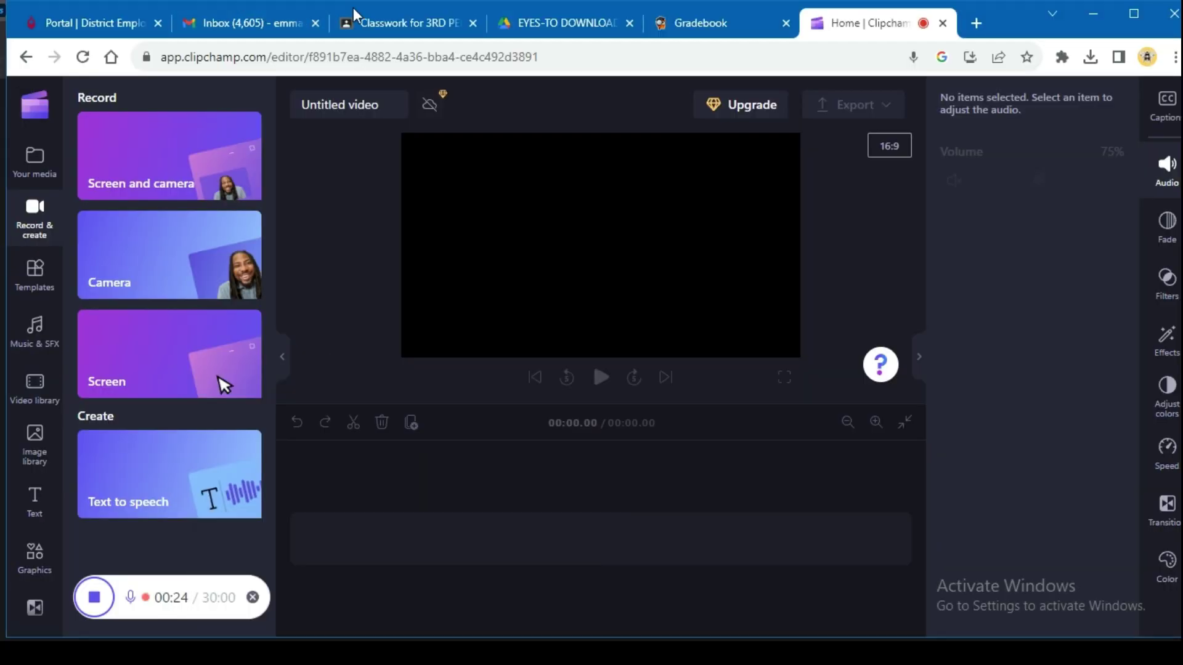
left_click(467, 20)
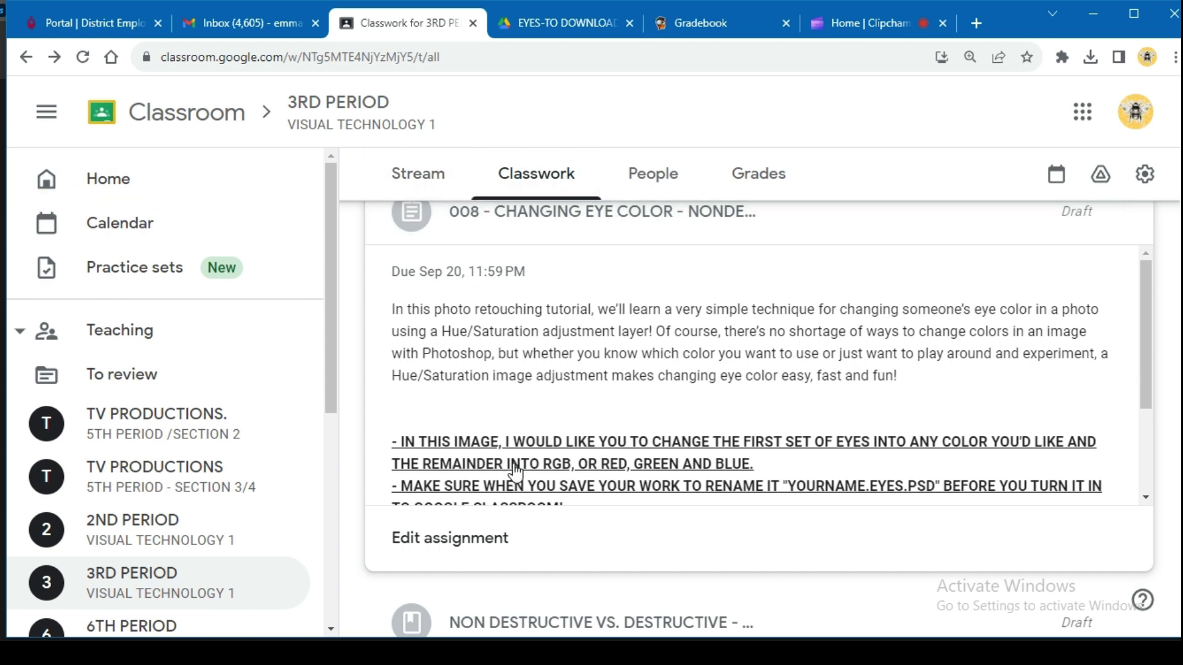
scroll(527, 422, "down", 5)
scroll(454, 312, "up", 2)
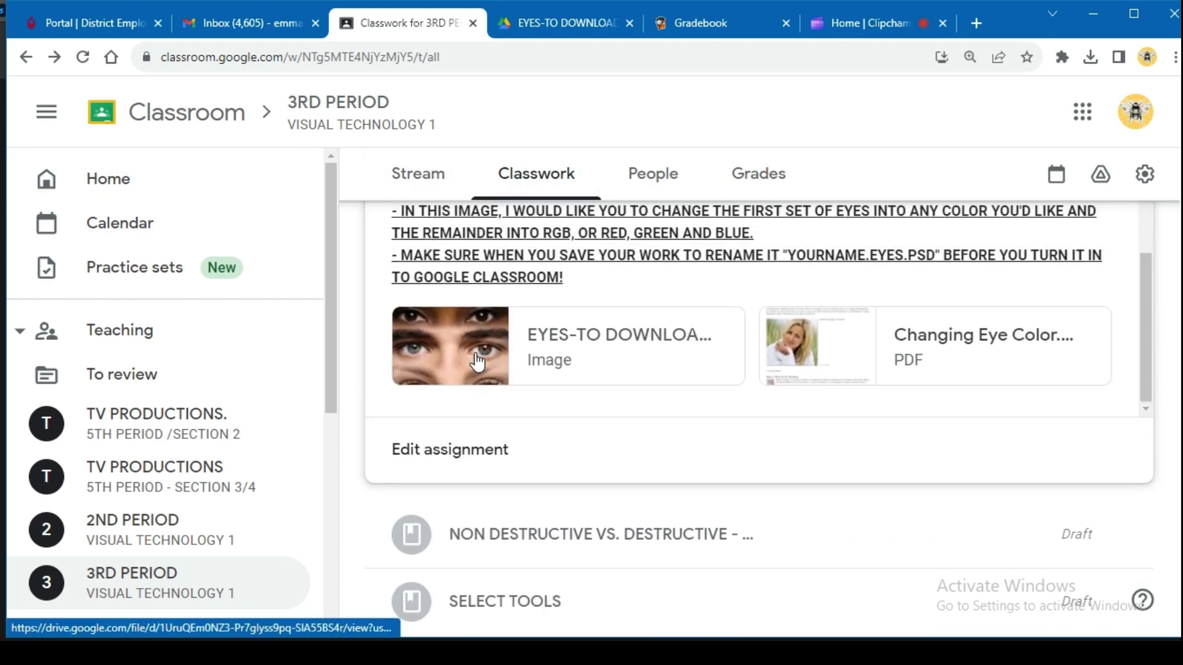
Open the EYES-TO DOWNLOAD.jpg attachment in its own window and download it
left_click(470, 377)
left_click(1159, 108)
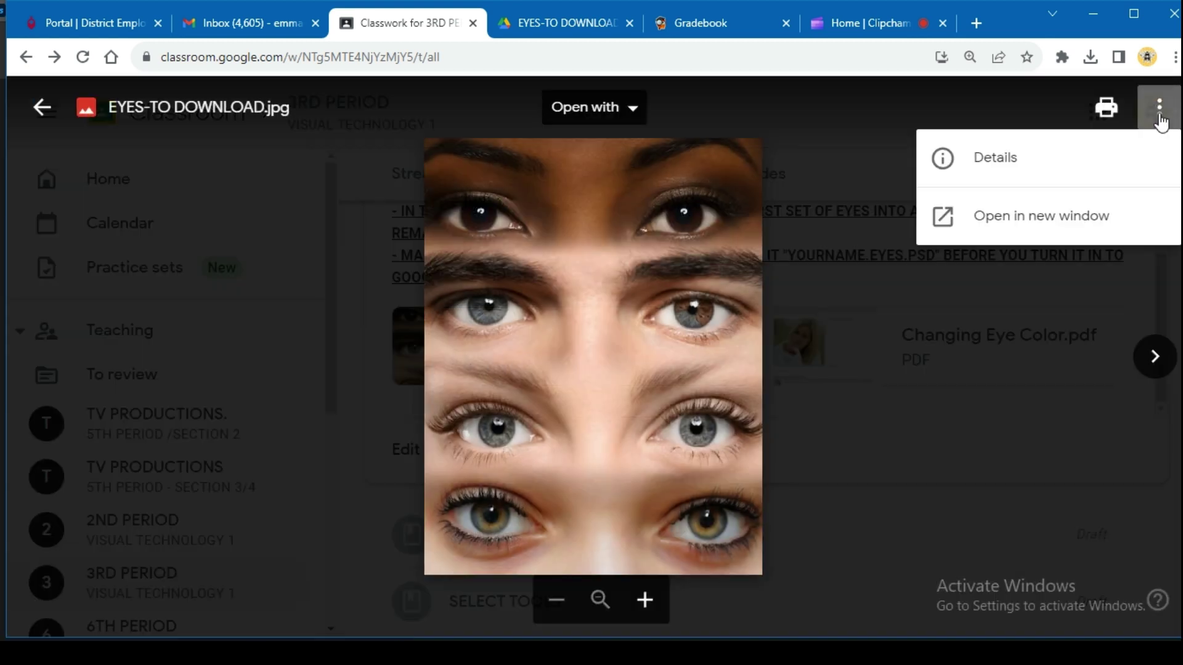
left_click(1083, 234)
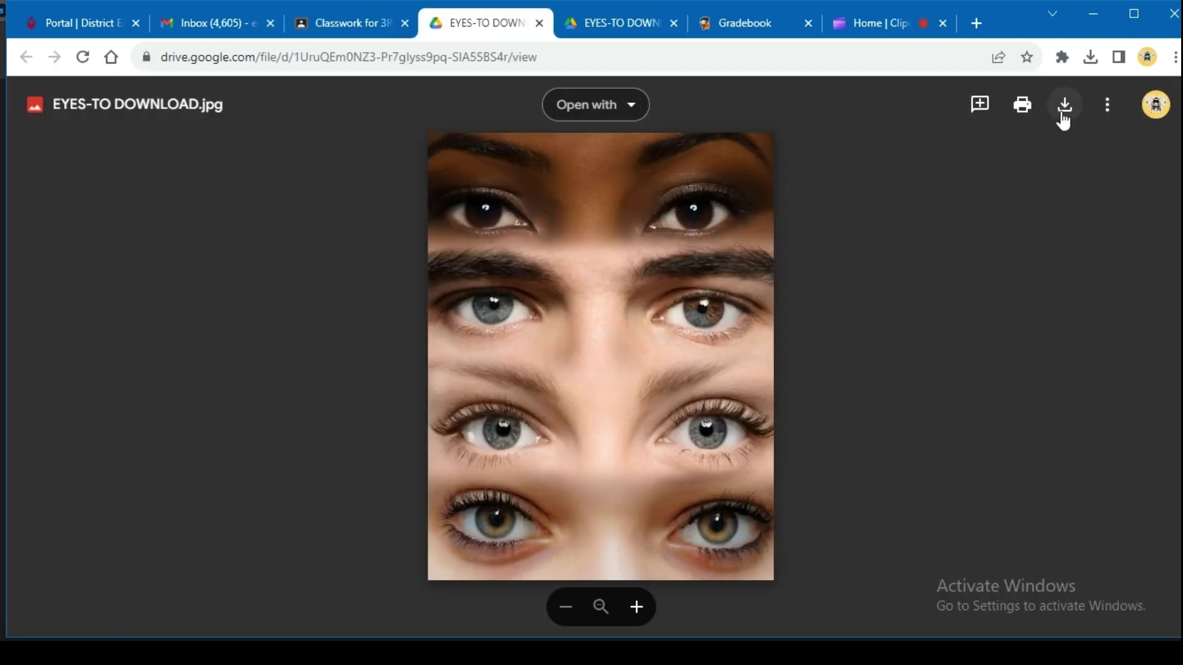
left_click(1064, 106)
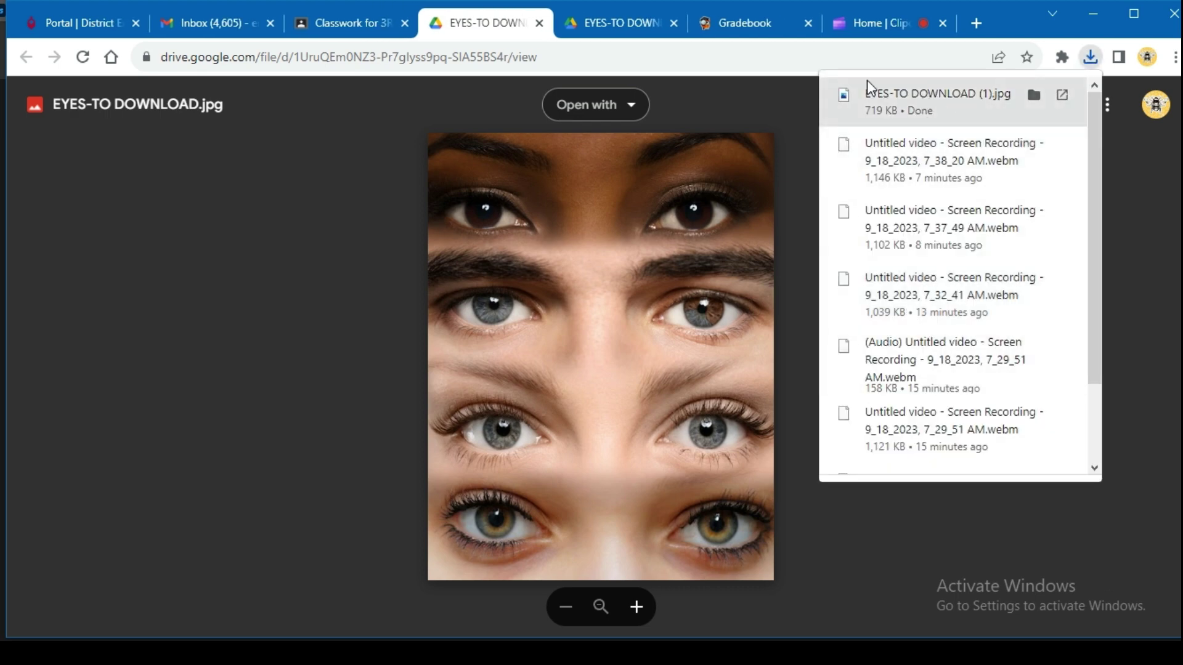
Switch to Photoshop and open EYES-TO DOWNLOAD (1) from the Downloads folder
left_click(391, 623)
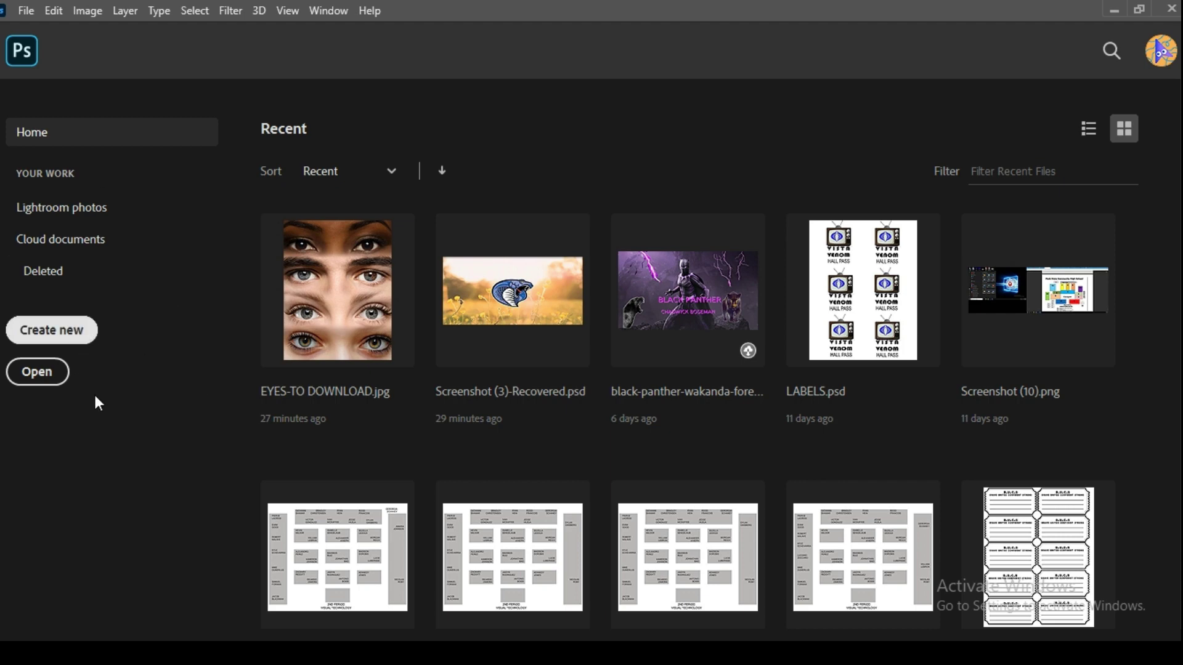
left_click(38, 382)
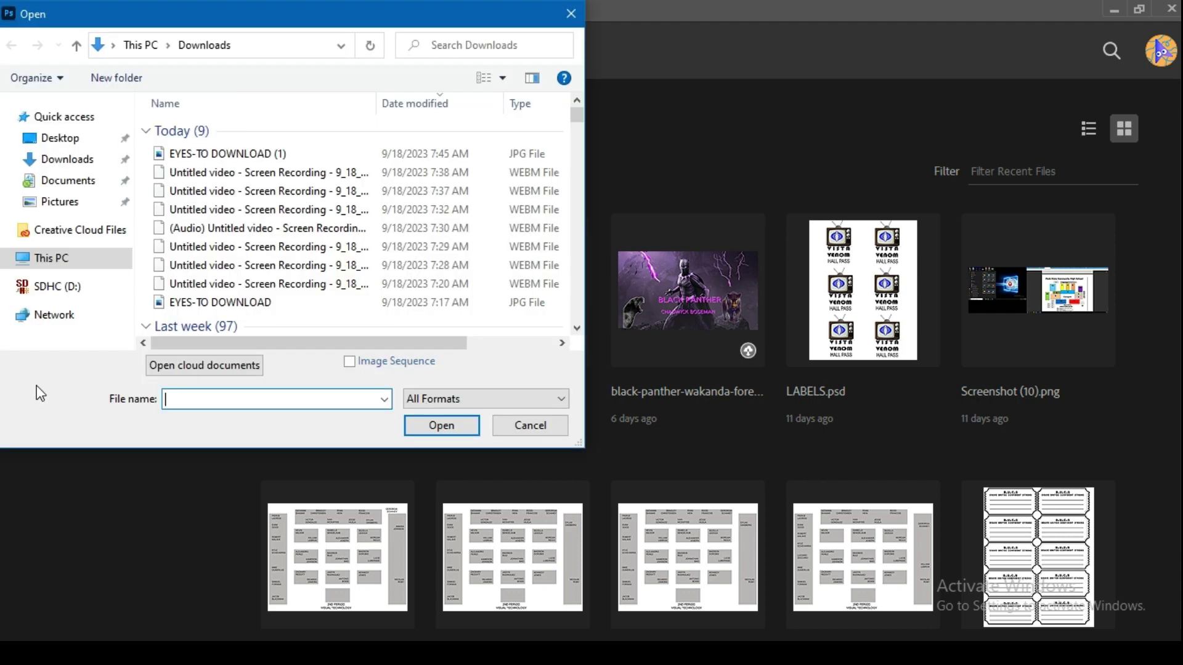
left_click(69, 161)
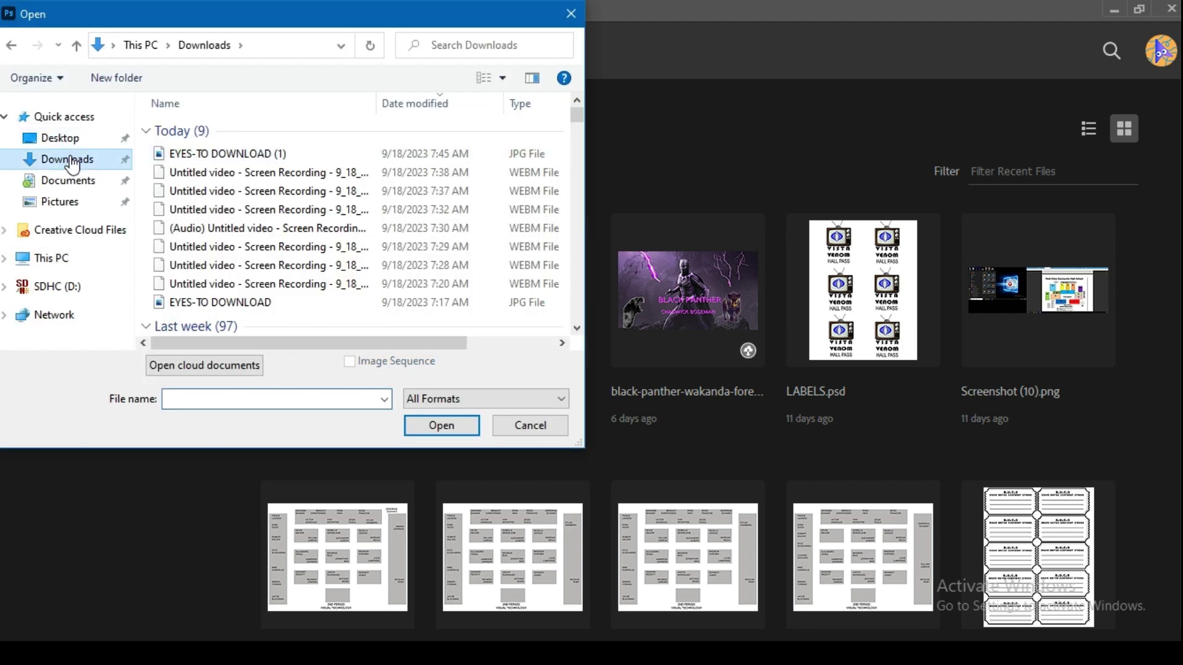
left_click(245, 154)
left_click(439, 426)
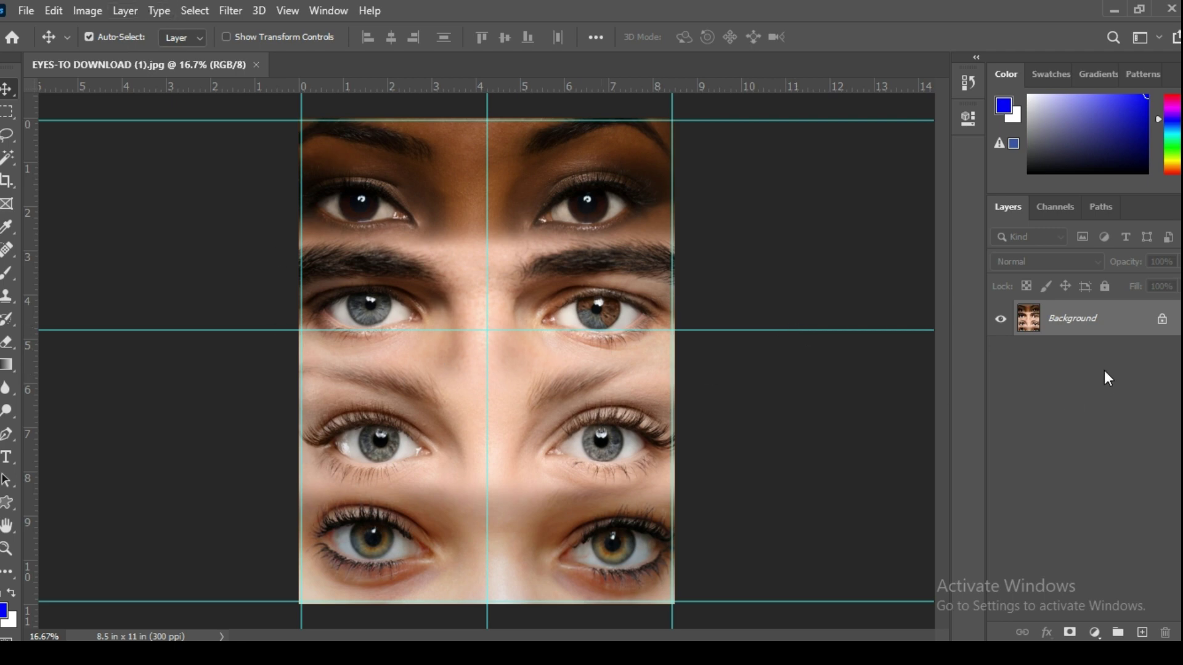
Clear the canvas guides and unlock the Background layer
left_click(286, 11)
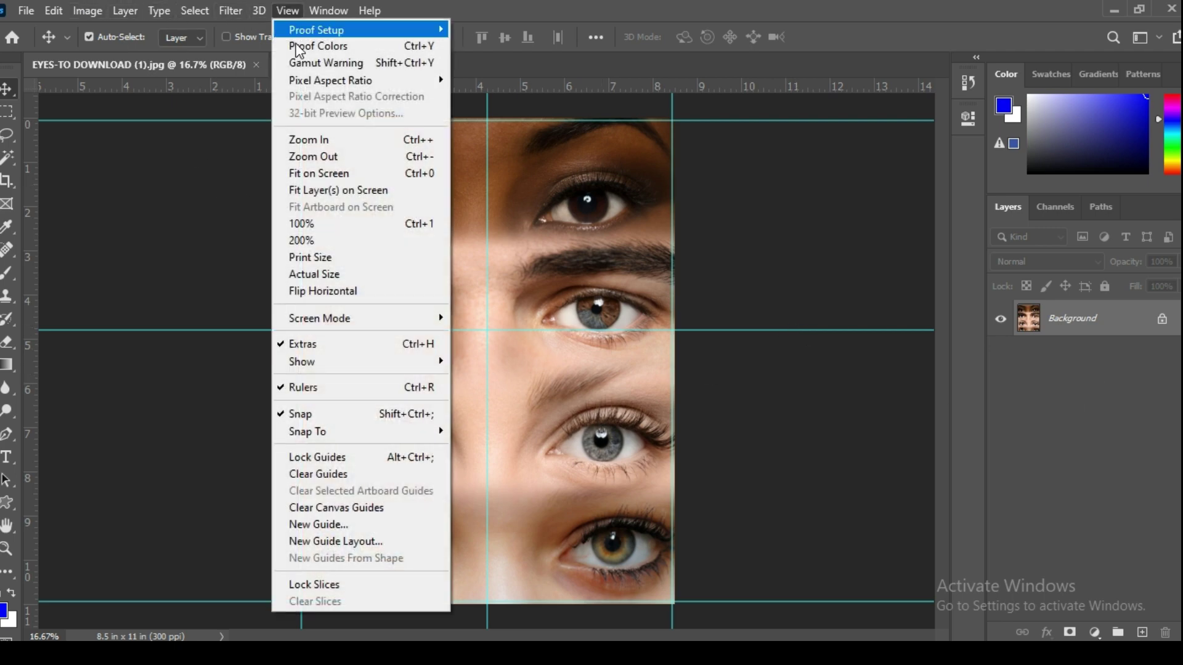
left_click(402, 503)
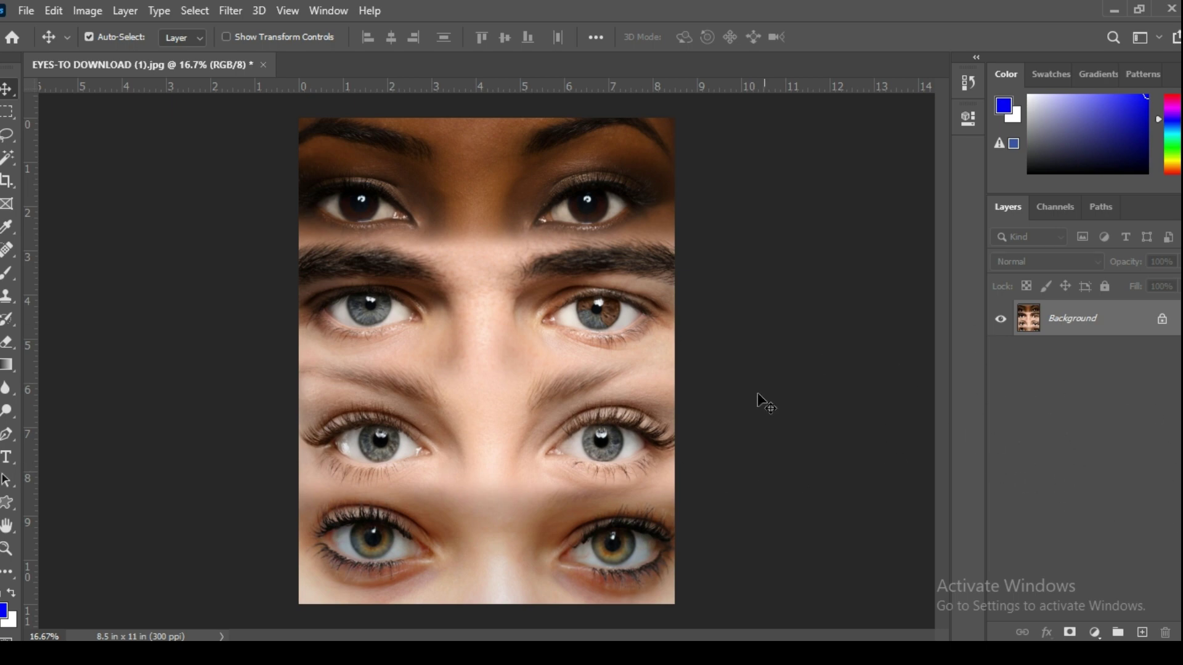
left_click(1162, 321)
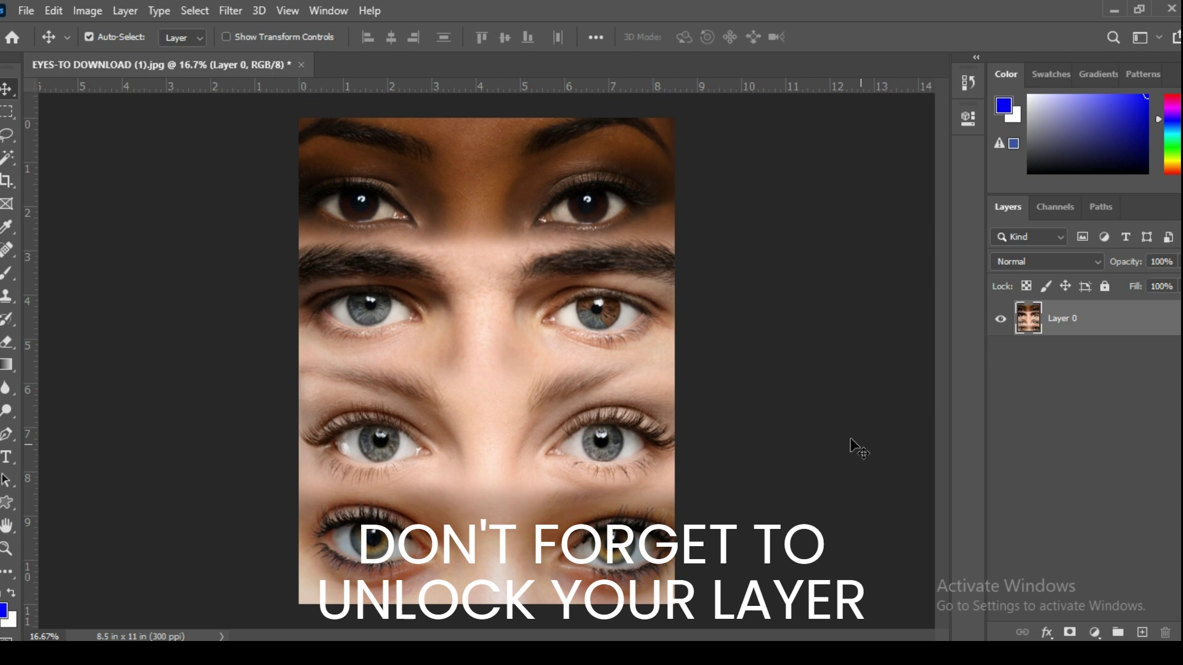
Activate the Elliptical Marquee tool and magnify the image to 33.3% around the uppermost pair of eyes
left_click(8, 113)
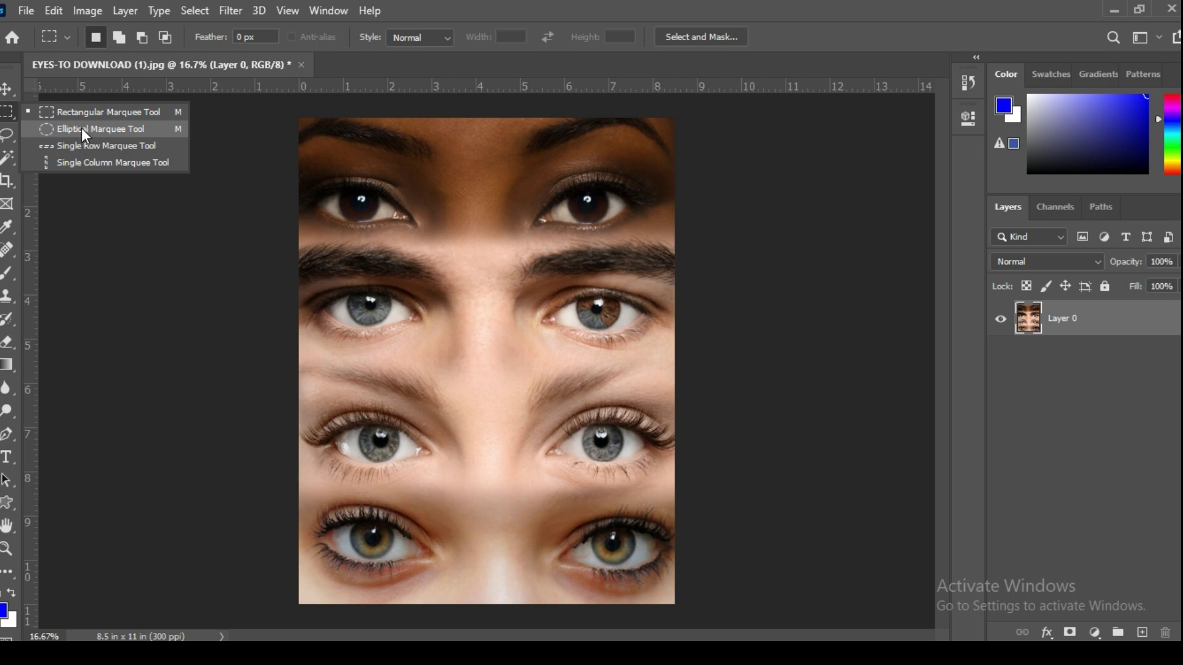
left_click(9, 138)
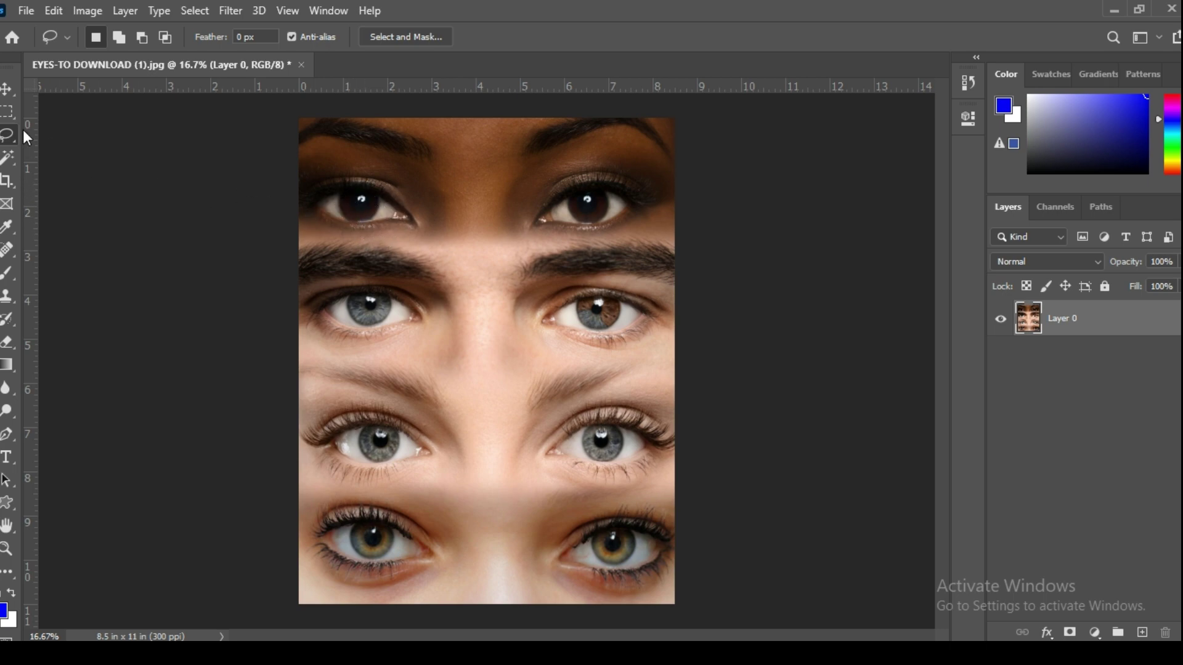
left_click(7, 114)
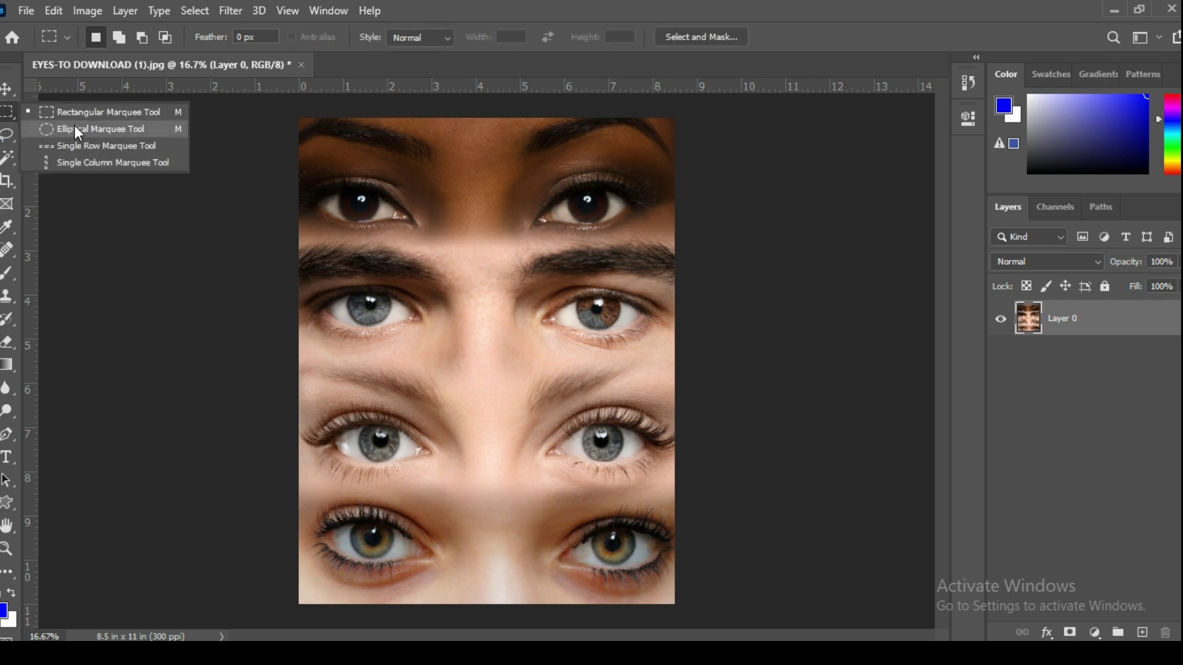
left_click(75, 130)
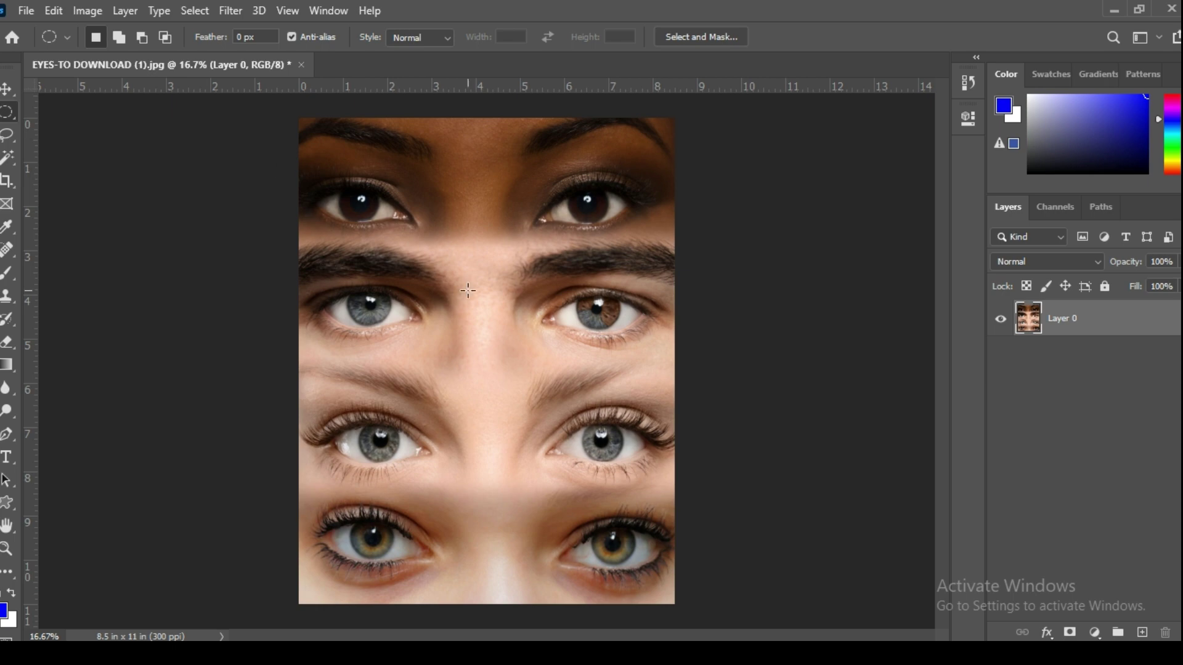
key("ctrl+plus")
key("ctrl+plus")
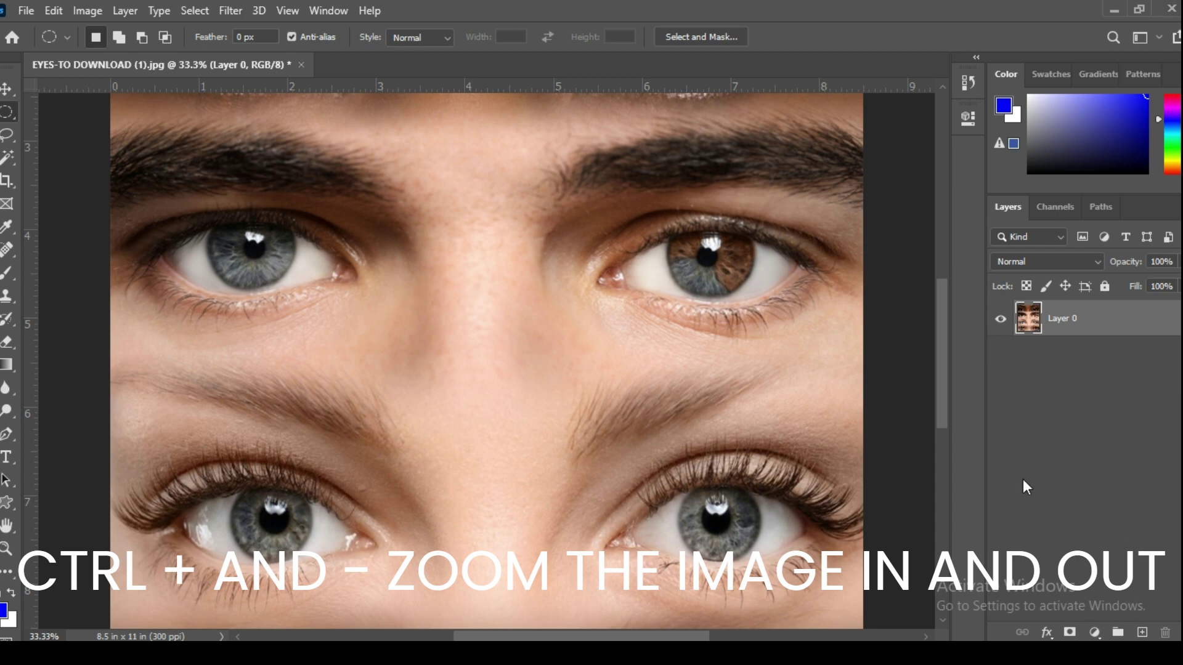
left_click_drag(938, 405, 926, 339)
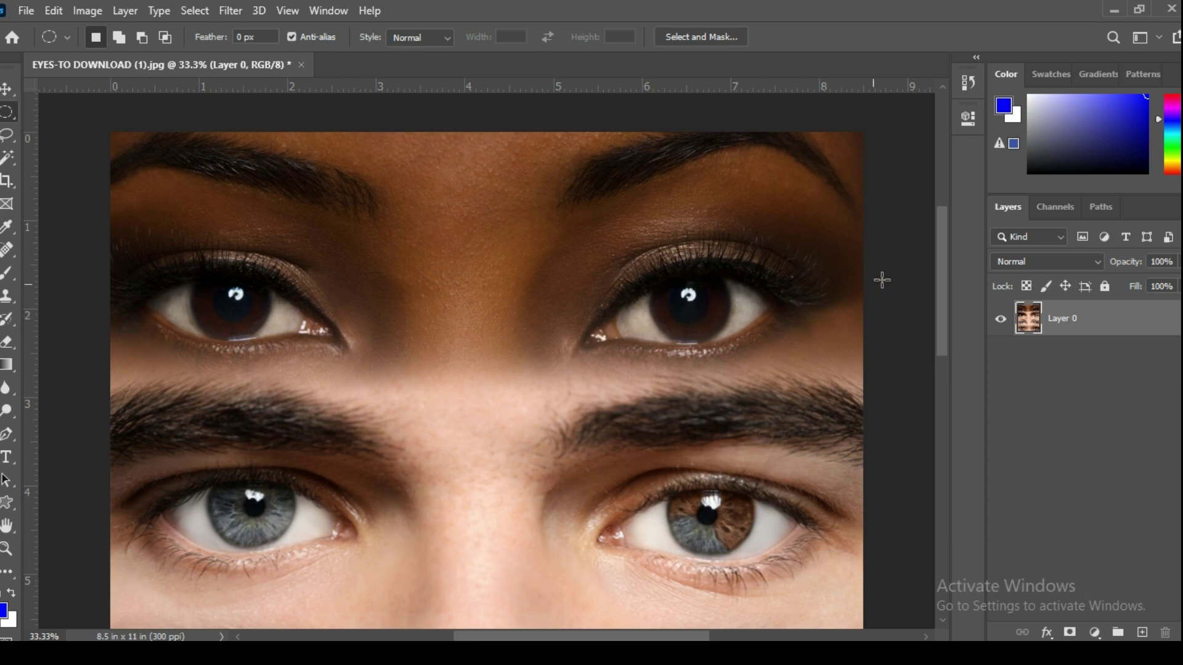
mouse_move(943, 217)
left_mouse_down()
mouse_move(952, 366)
mouse_move(950, 210)
left_mouse_up()
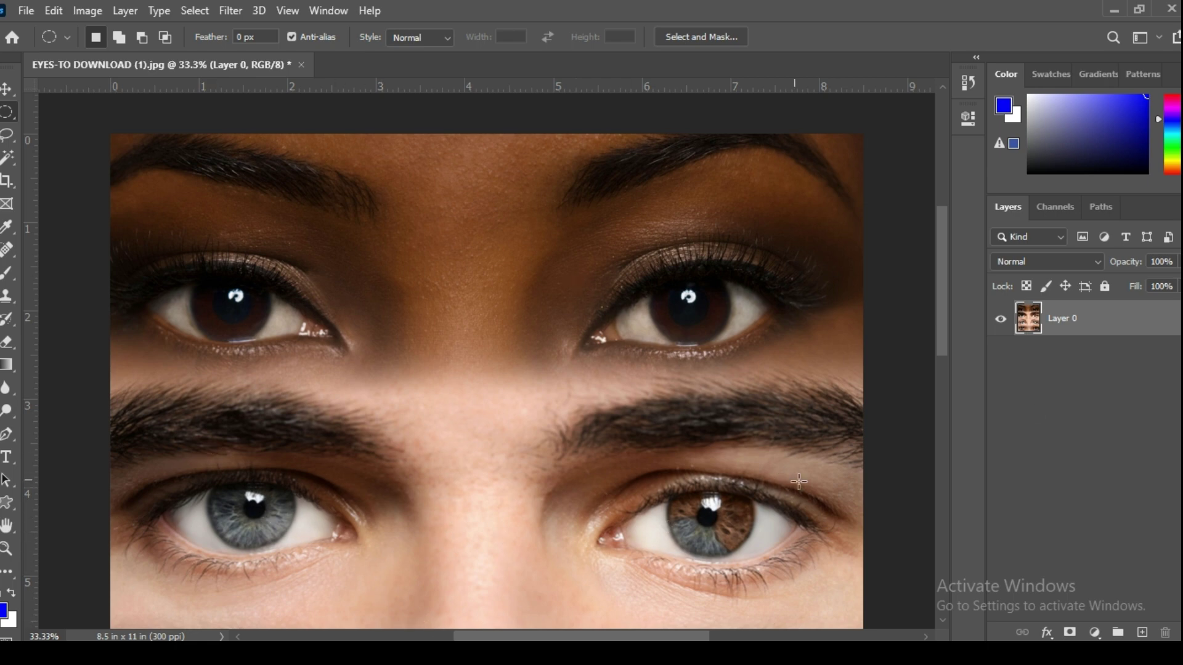
mouse_move(937, 294)
left_mouse_down()
mouse_move(933, 434)
mouse_move(919, 290)
left_mouse_up()
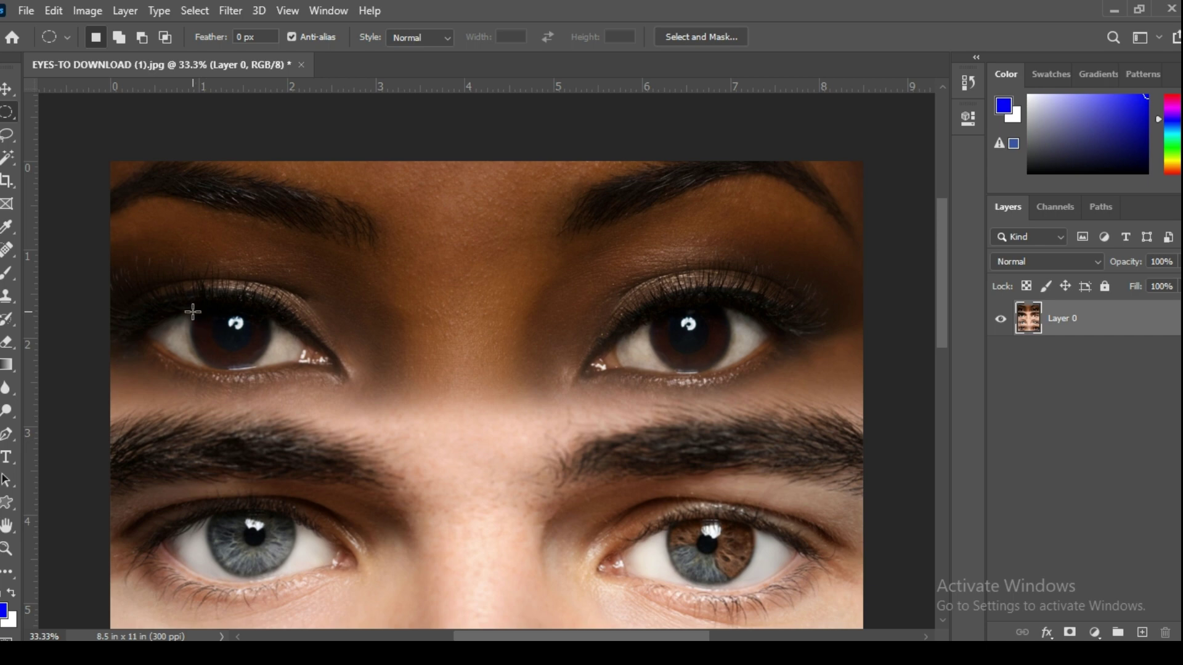
left_click_drag(196, 309, 338, 369)
left_click_drag(346, 374, 374, 362)
left_click(395, 369)
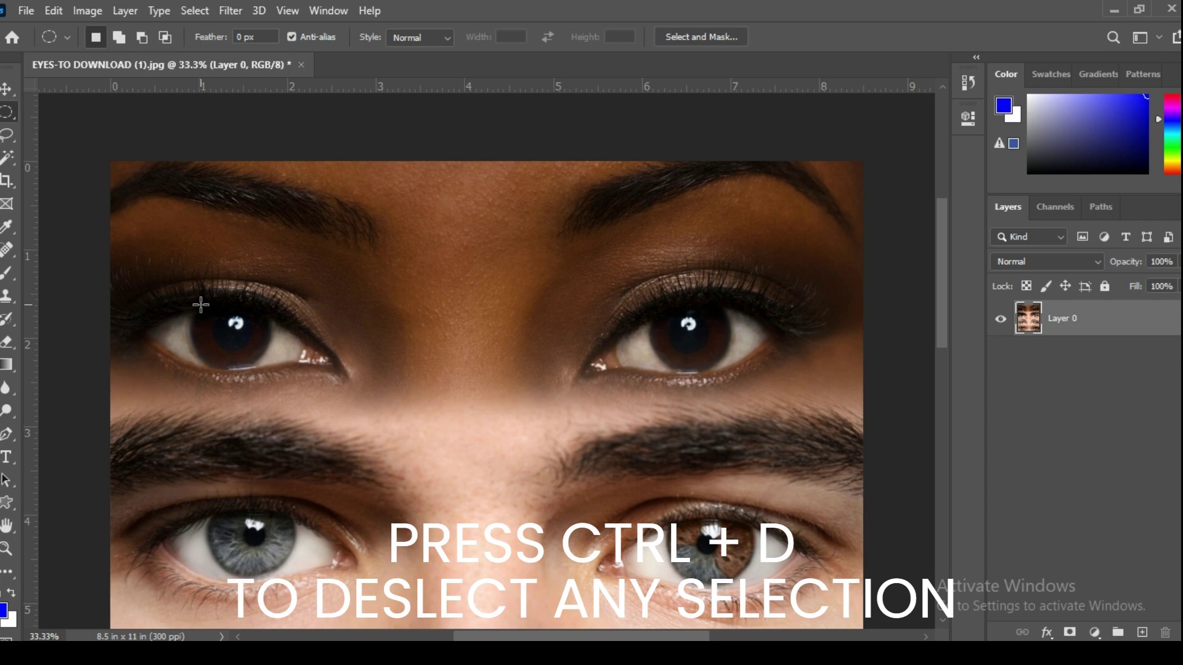
Select both irises of the uppermost pair of eyes with elliptical selections, adding the second to the first
left_click_drag(201, 304, 285, 369)
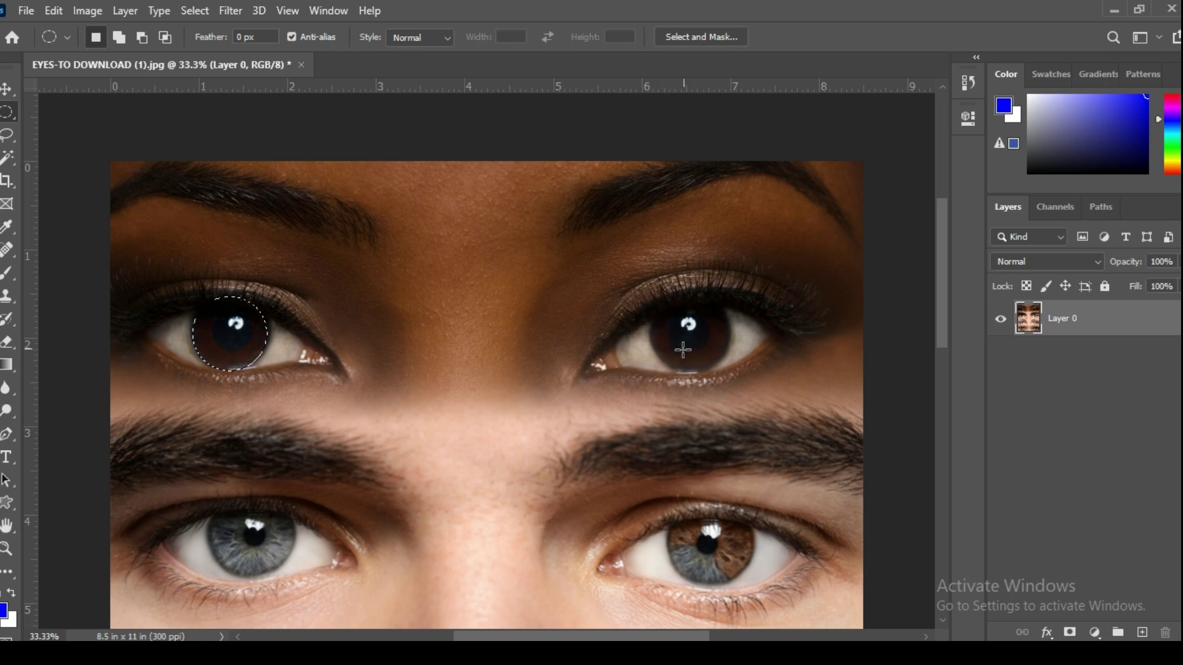
key("shift")
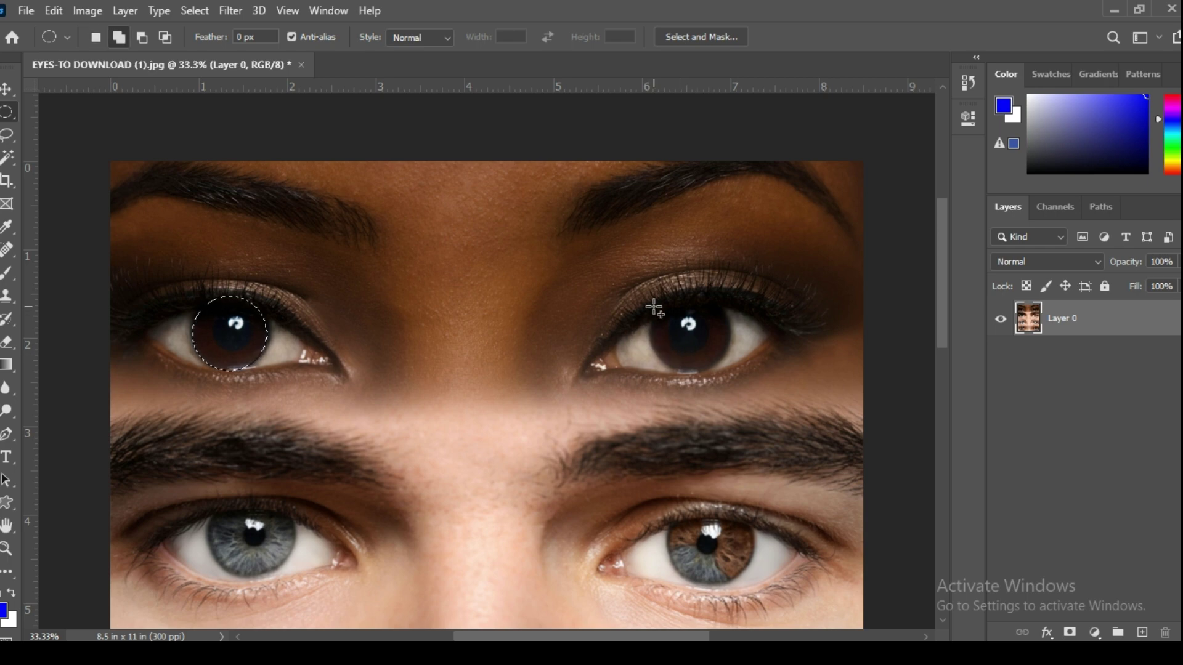
left_click_drag(654, 306, 728, 370)
key("space")
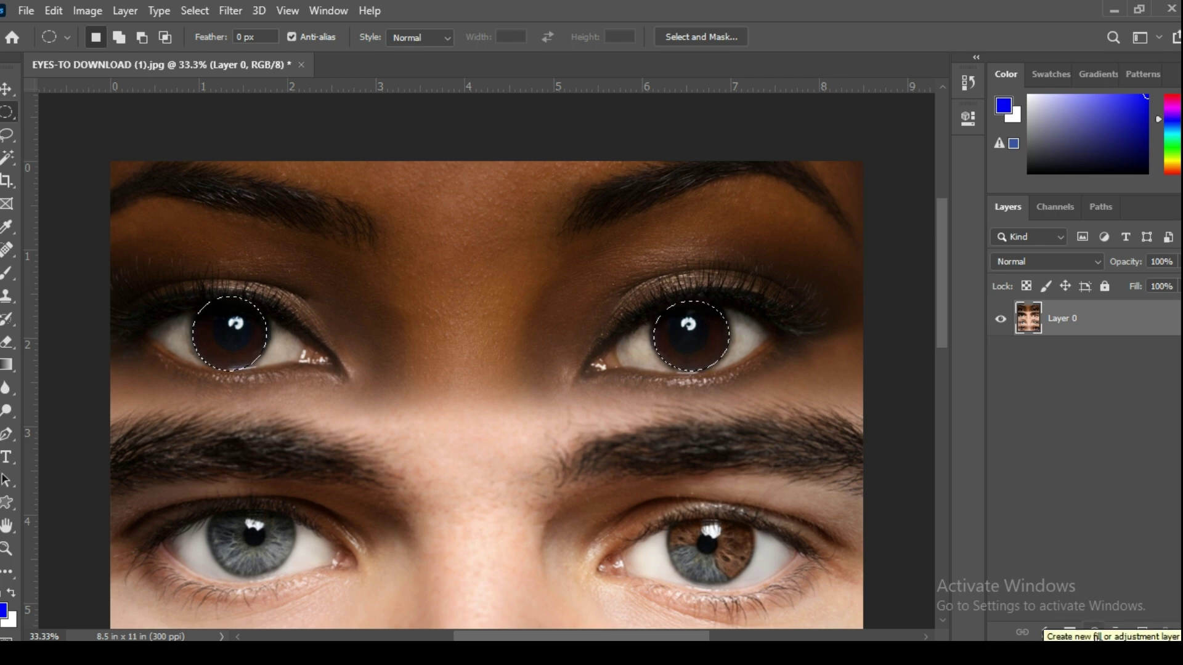
Add a Hue/Saturation adjustment layer limited to the selected irises and dock its properties beside the canvas
left_click(1095, 635)
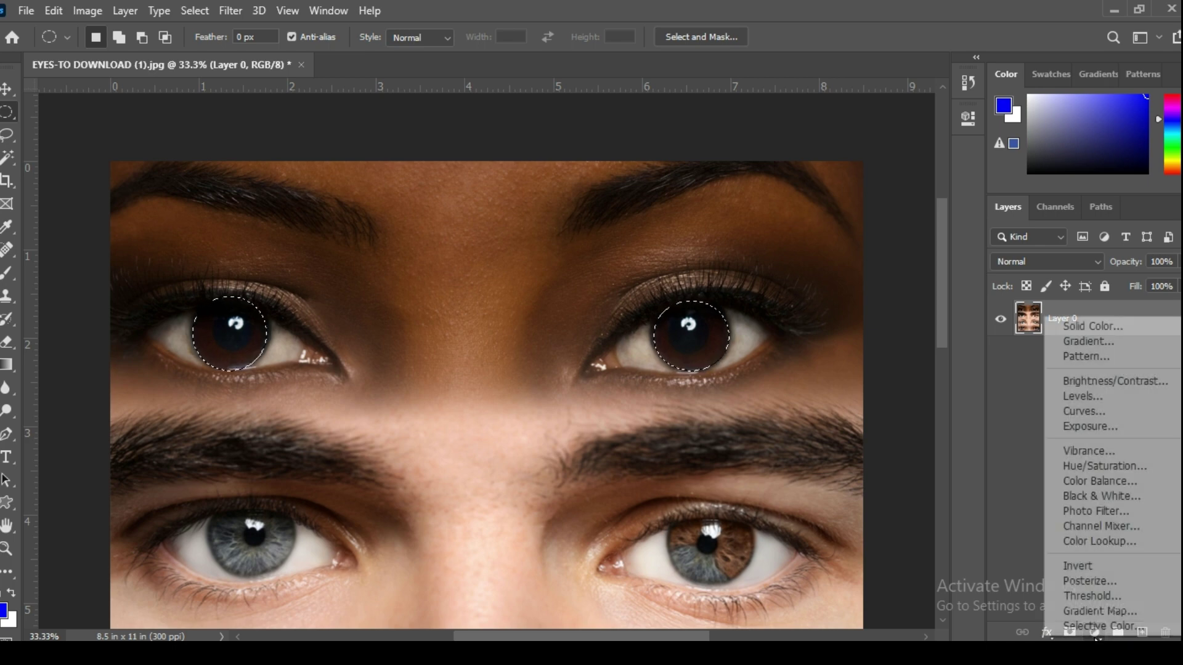
left_click(1137, 468)
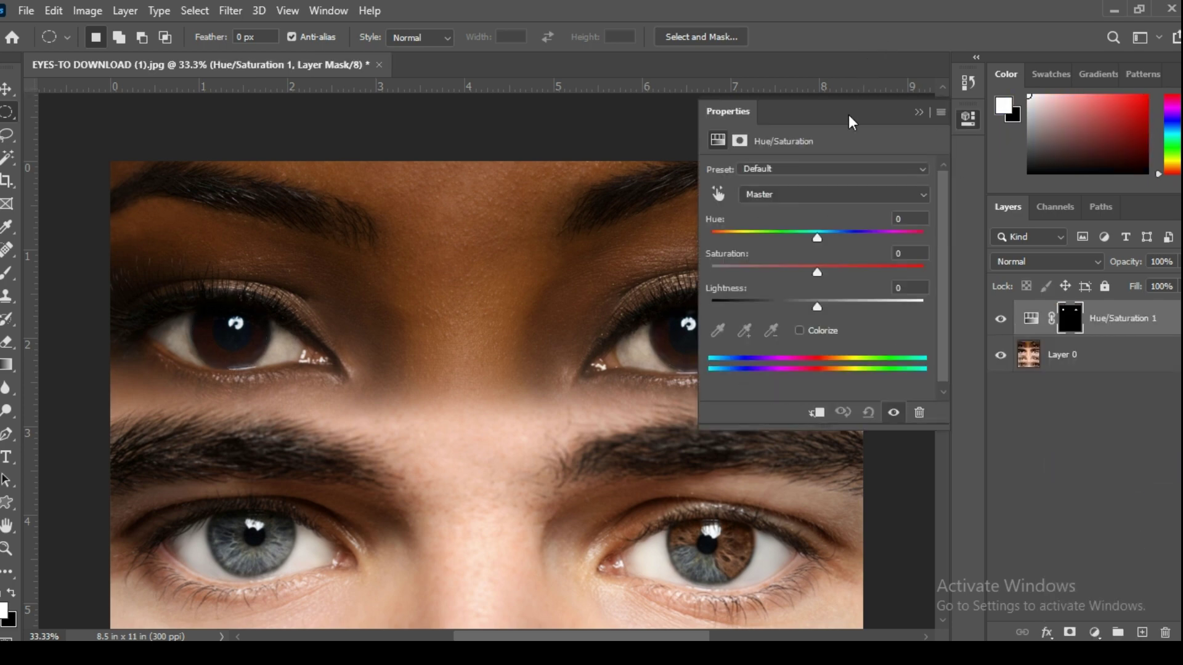
left_click_drag(854, 109, 960, 308)
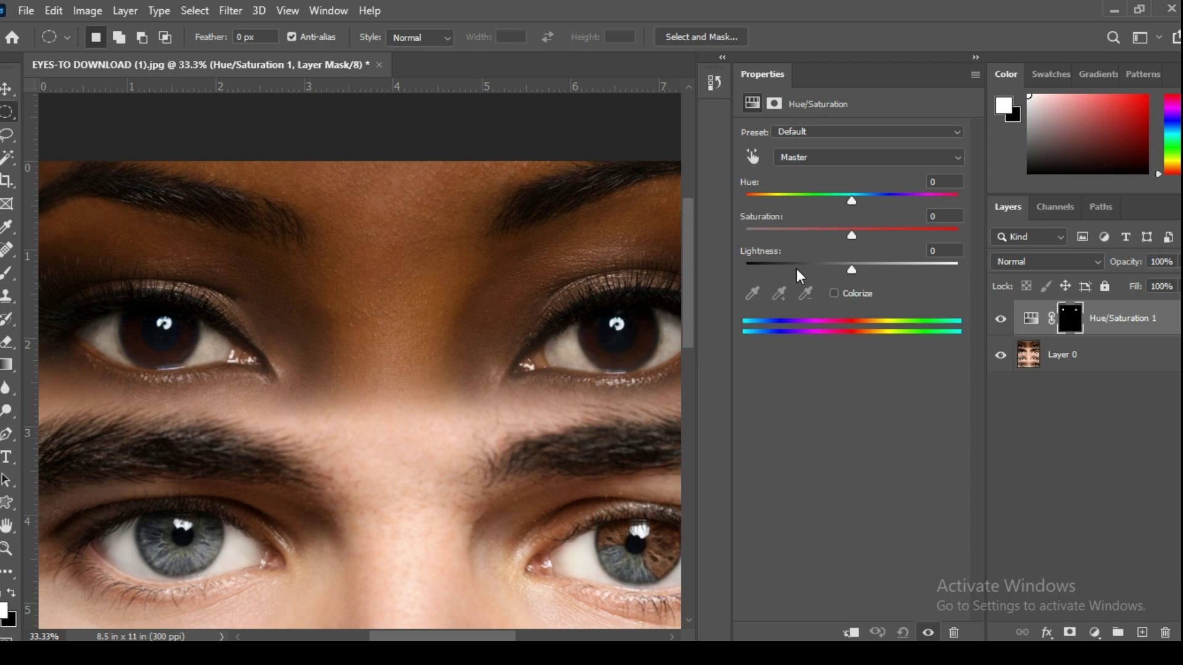
Colorize the irises teal with Hue 173, Saturation 29 and Lightness +1
left_click(834, 294)
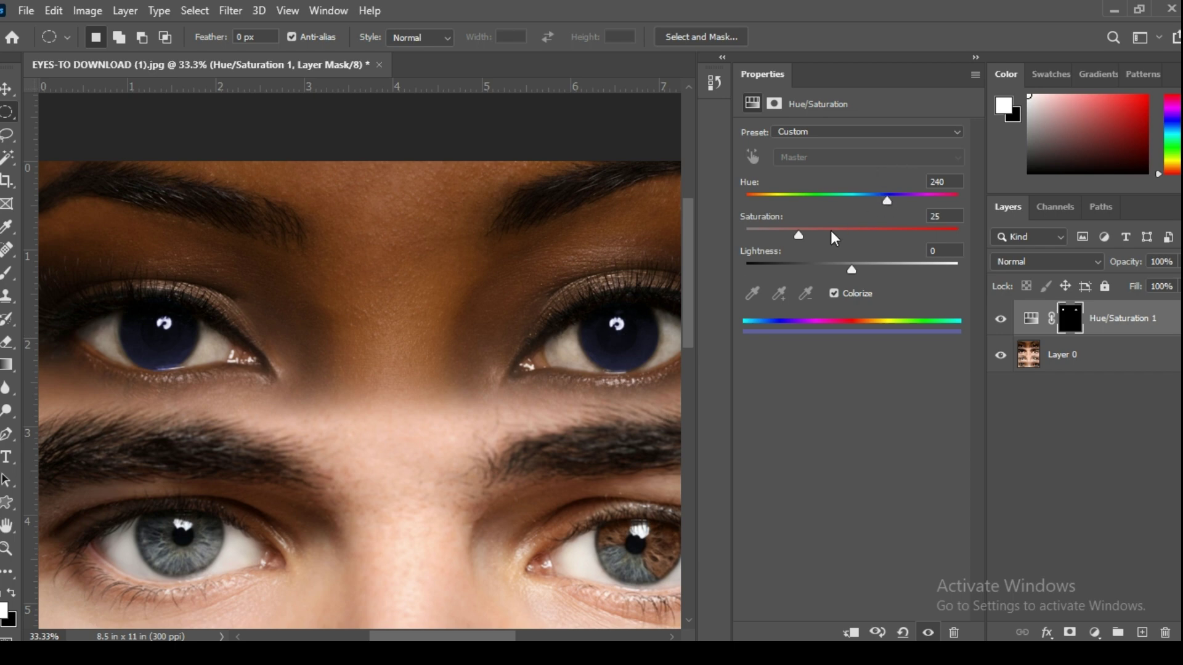
mouse_move(800, 234)
left_mouse_down()
mouse_move(850, 235)
mouse_move(812, 235)
left_mouse_up()
mouse_move(852, 269)
left_mouse_down()
mouse_move(890, 269)
mouse_move(857, 271)
left_mouse_up()
left_click_drag(886, 199, 830, 231)
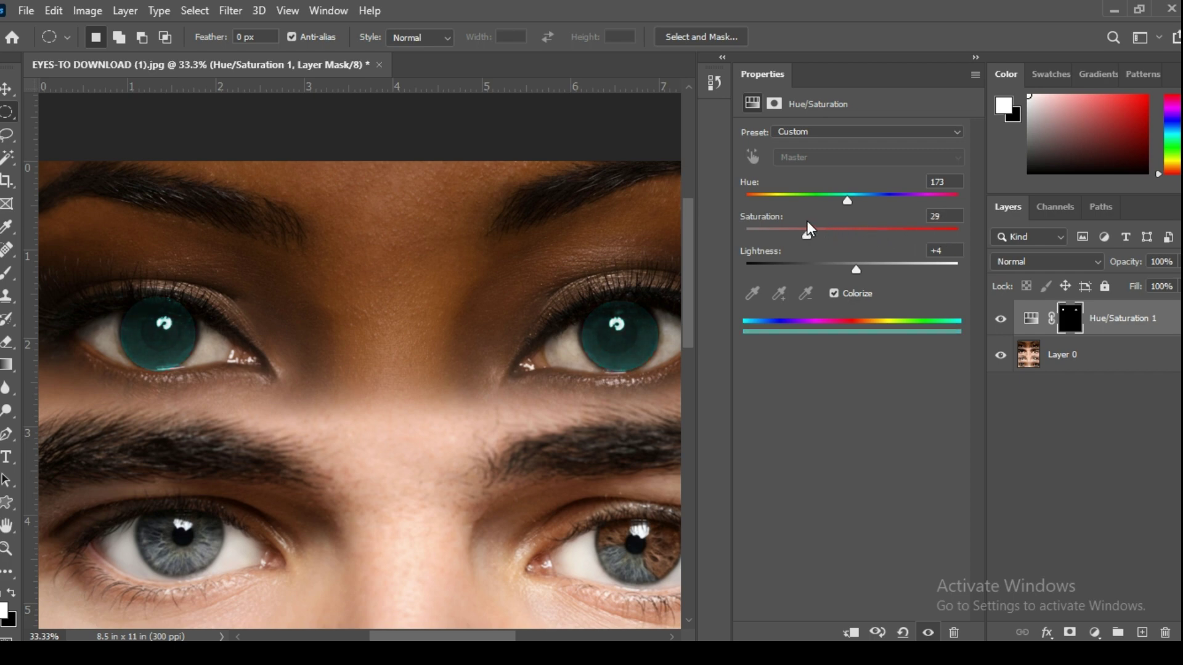
mouse_move(859, 271)
left_mouse_down()
mouse_move(834, 268)
mouse_move(856, 267)
left_mouse_up()
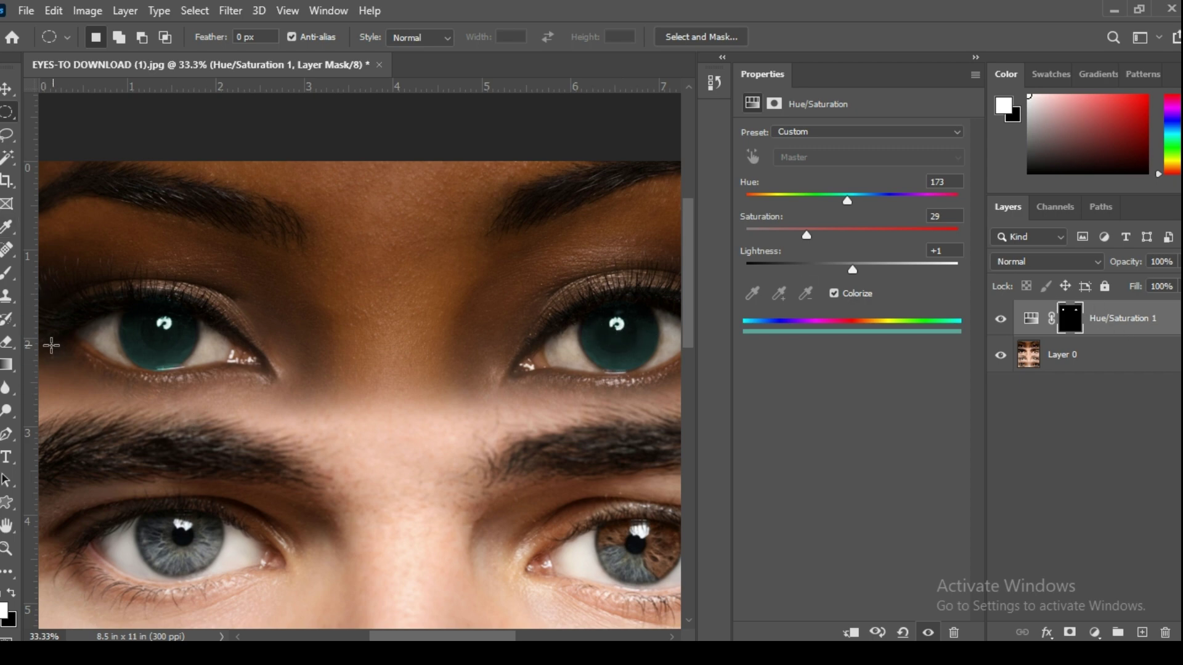
Set up the Brush tool at 125 px with black as the foreground color for editing the Hue/Saturation mask
left_click(9, 276)
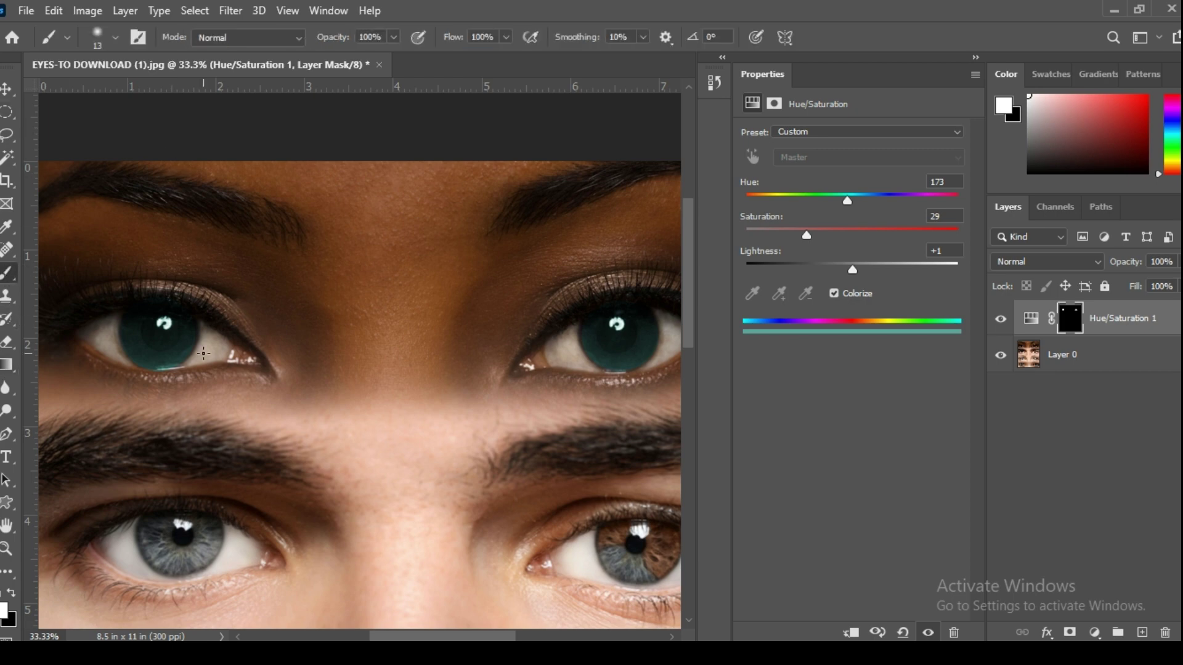
key("bracketright")
key("bracketright")
key("bracketright")
key("bracketright")
key("bracketright")
key("bracketright")
key("bracketright")
key("bracketright")
key("bracketleft")
left_click_drag(1036, 158, 1030, 188)
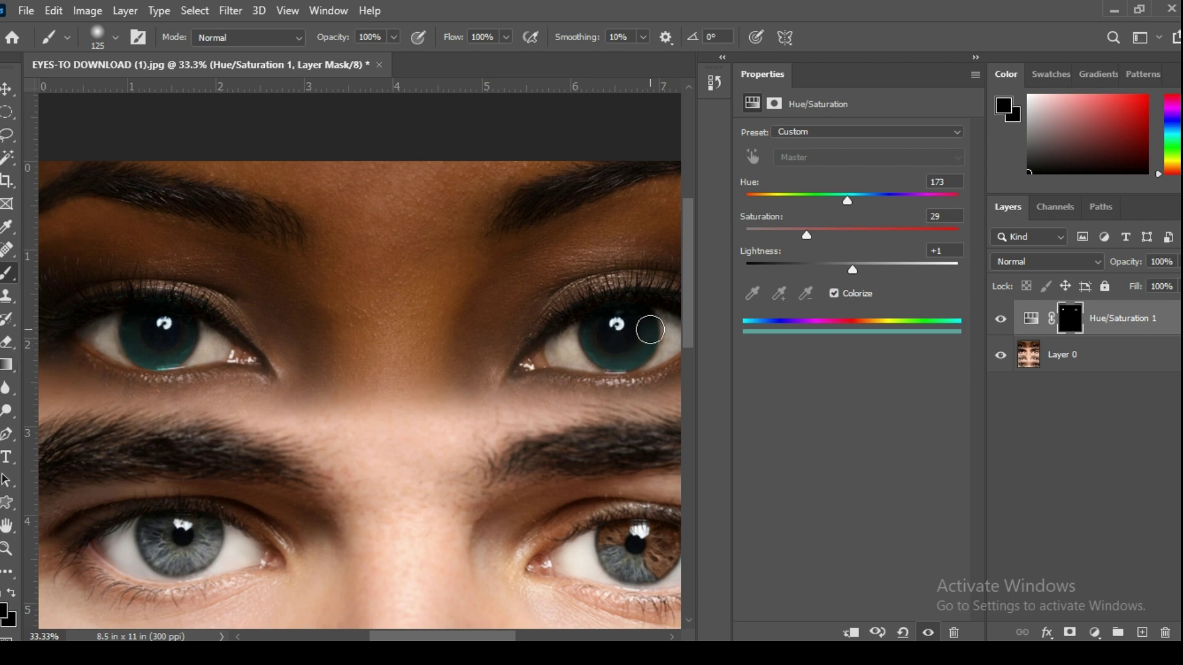
Paint the Hue/Saturation mask over the right-hand iris, hiding the tint with black and restoring it with white, and return the foreground to black
mouse_move(650, 330)
left_mouse_down()
mouse_move(613, 329)
mouse_move(574, 355)
mouse_move(642, 338)
mouse_move(606, 376)
mouse_move(628, 313)
mouse_move(603, 378)
mouse_move(647, 301)
left_mouse_up()
key("x")
mouse_move(626, 324)
left_mouse_down()
mouse_move(593, 341)
mouse_move(615, 350)
mouse_move(638, 337)
mouse_move(615, 326)
mouse_move(607, 353)
mouse_move(637, 351)
mouse_move(637, 322)
mouse_move(611, 348)
mouse_move(635, 353)
mouse_move(634, 316)
left_mouse_up()
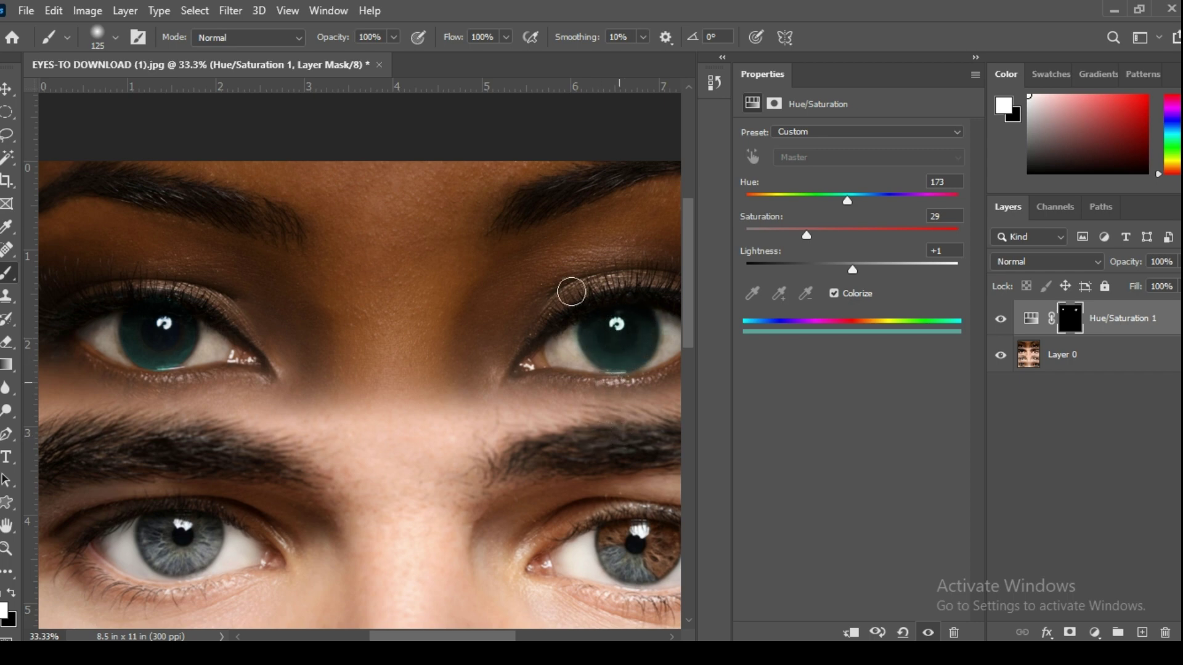
left_click(12, 594)
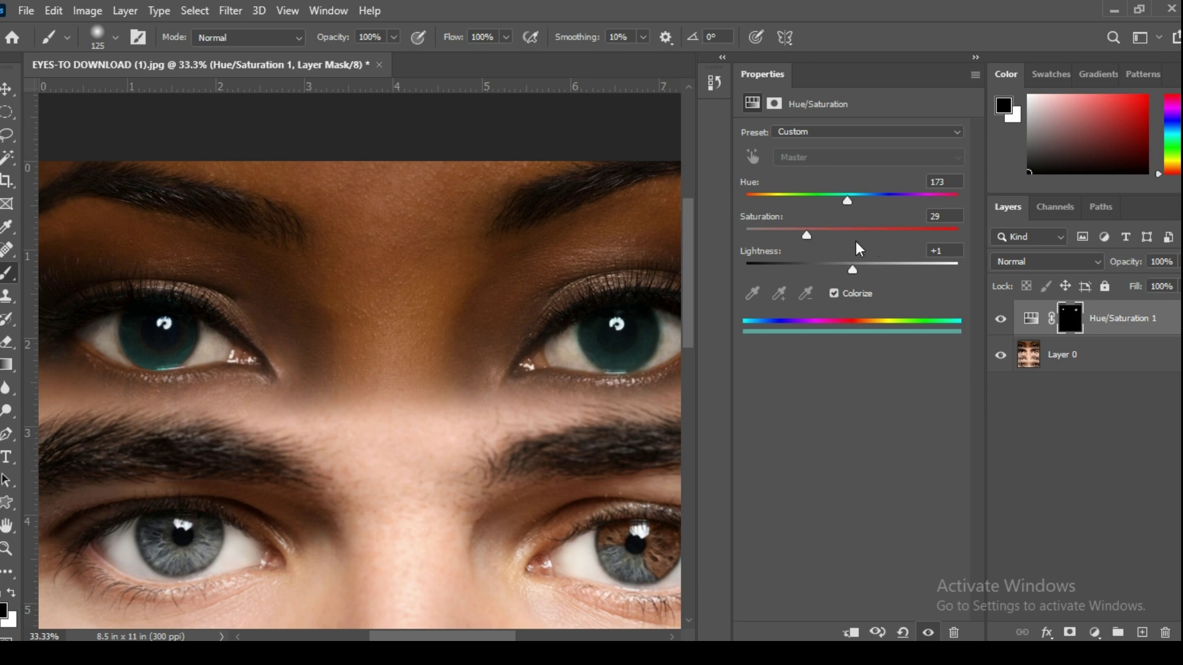
Select both irises of the second pair of eyes with two circular Elliptical Marquee selections
left_click(976, 58)
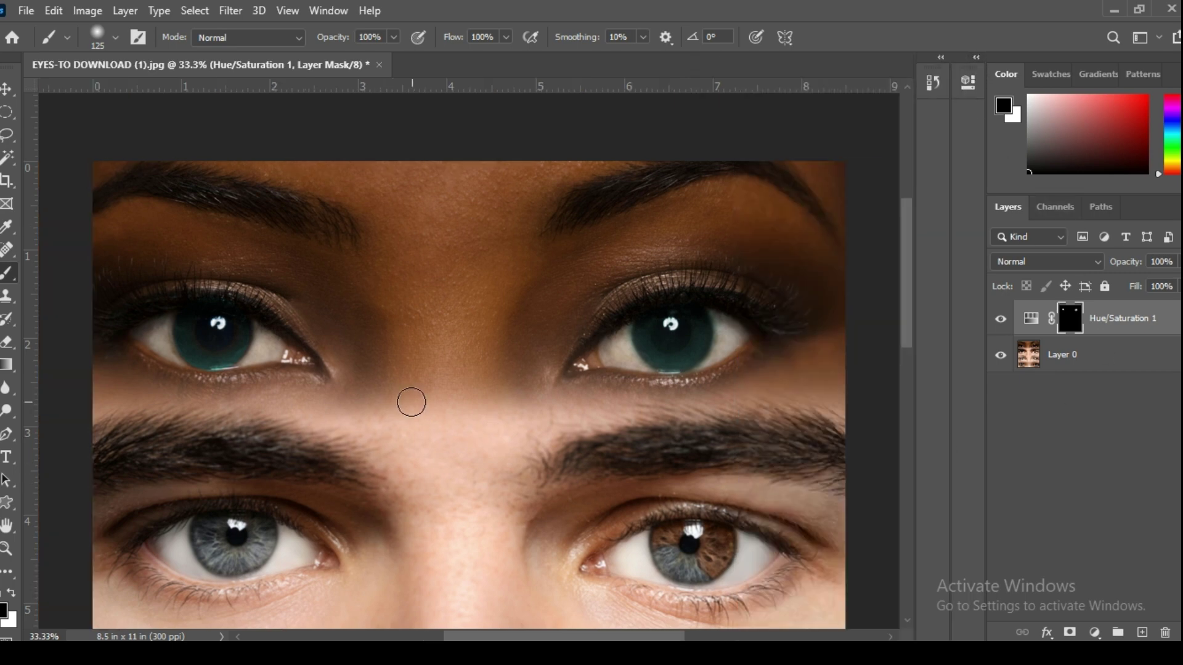
scroll(411, 397, "down", 5)
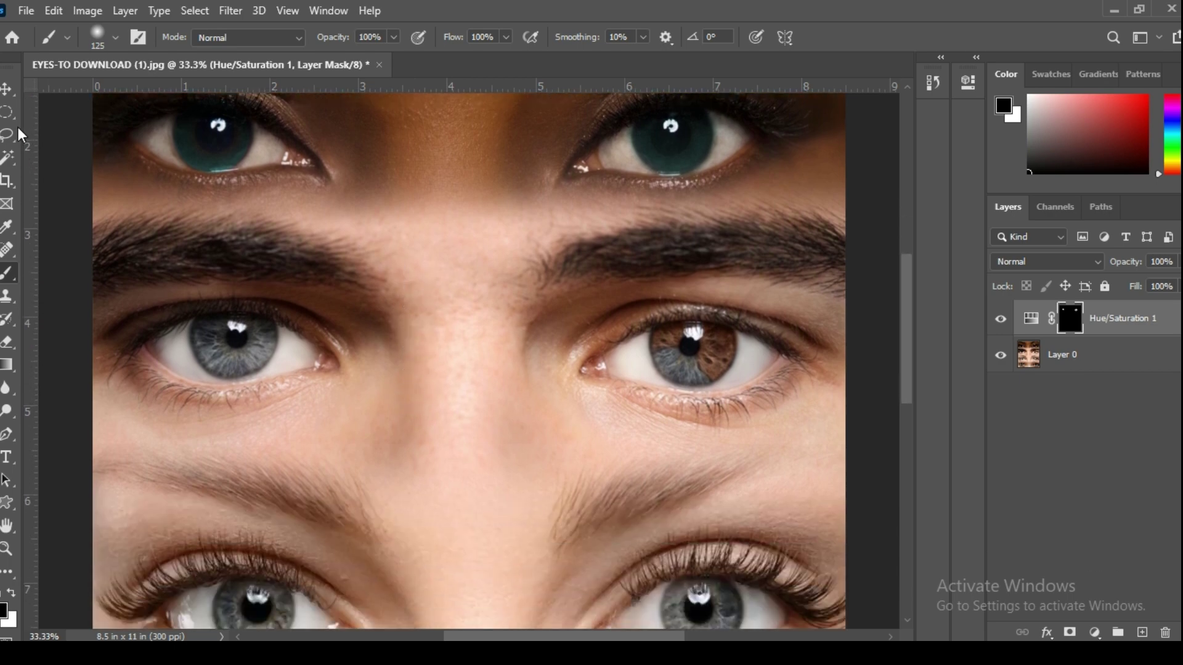
left_click(7, 112)
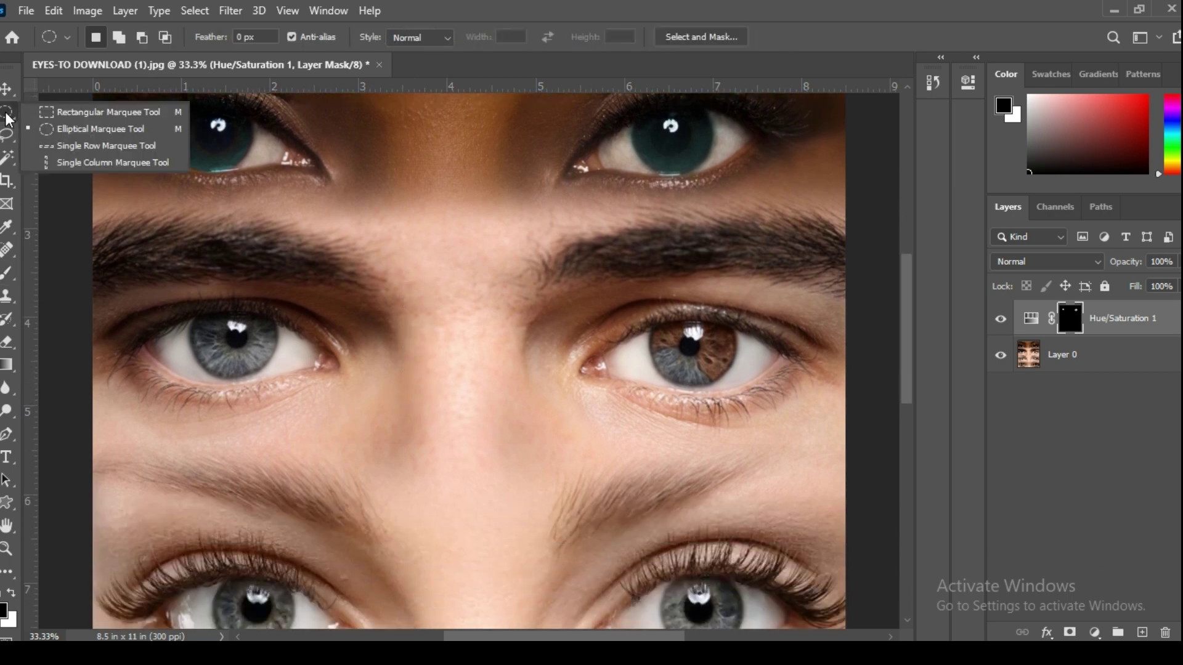
left_click(64, 128)
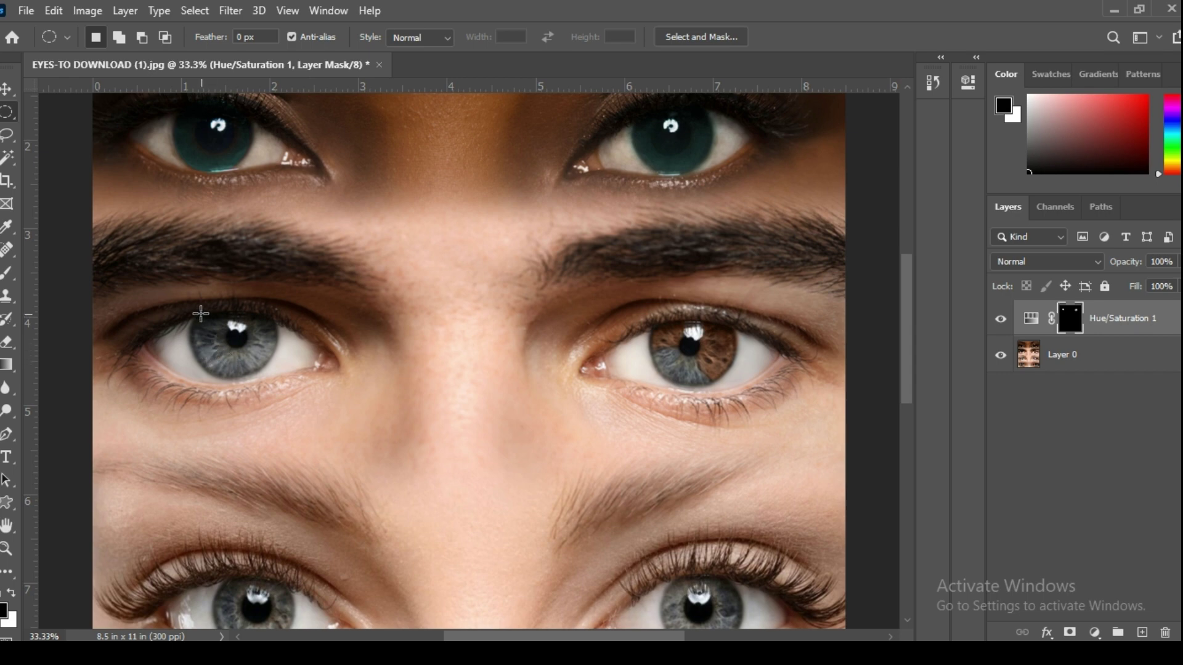
left_click_drag(193, 314, 318, 377)
left_click_drag(659, 310, 735, 386)
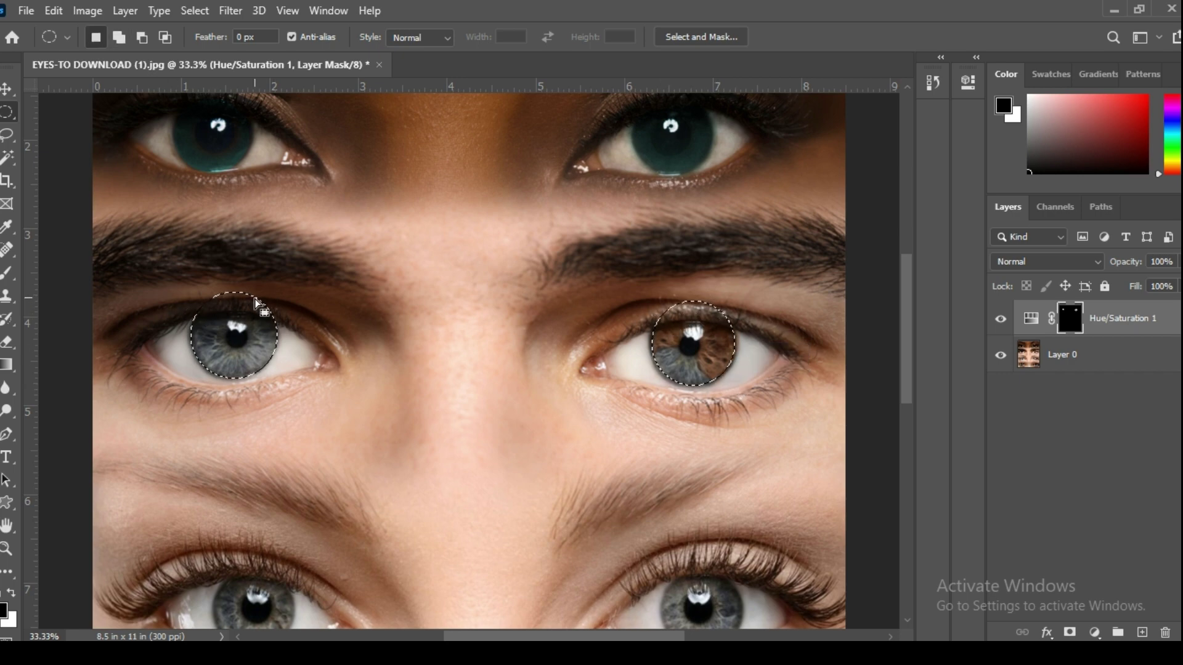
Add a Hue/Saturation adjustment layer for the selected irises and colorize them red with Hue 0, Saturation 71 and Lightness -18
left_click(1095, 633)
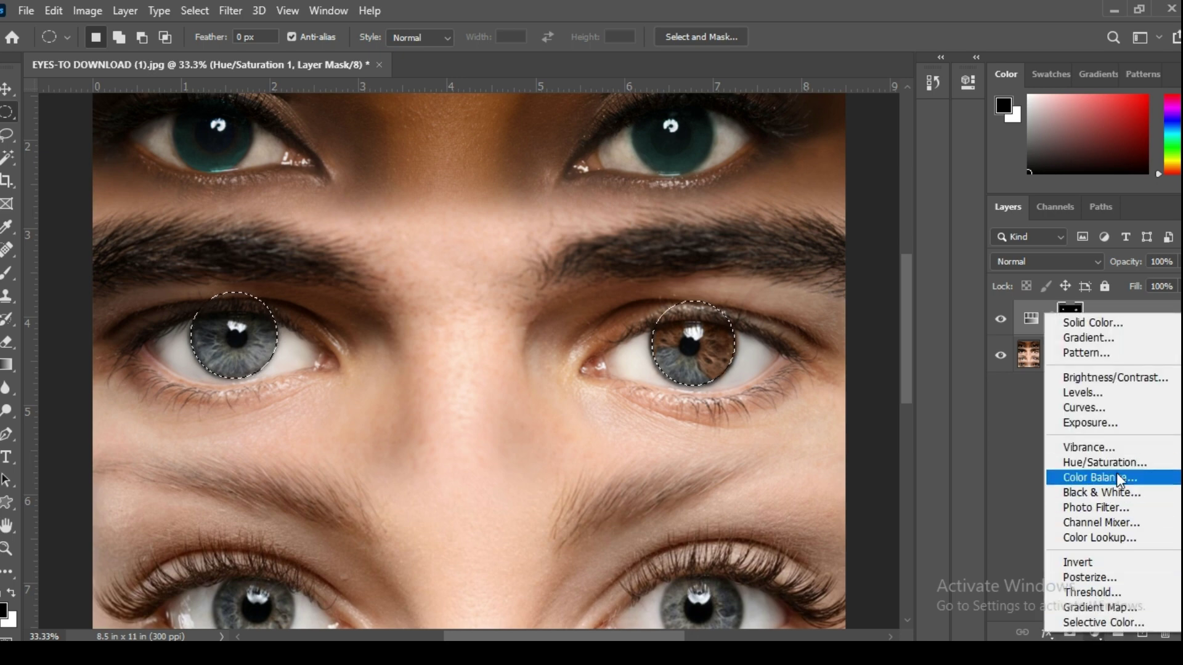
left_click(1130, 462)
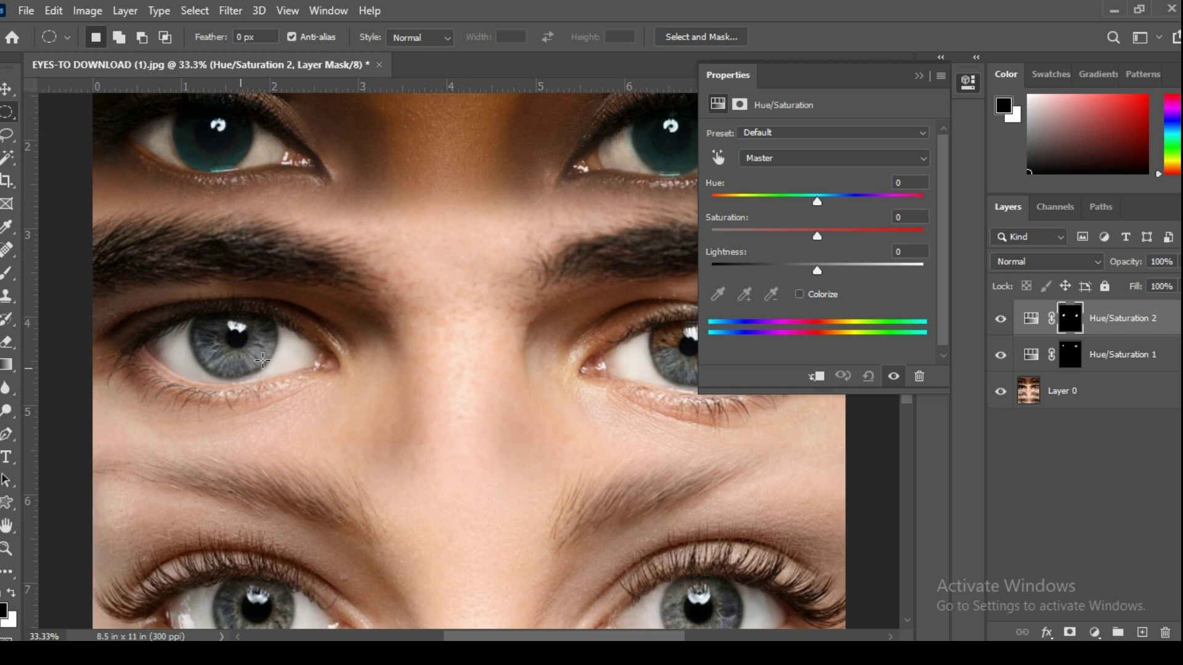
left_click(800, 294)
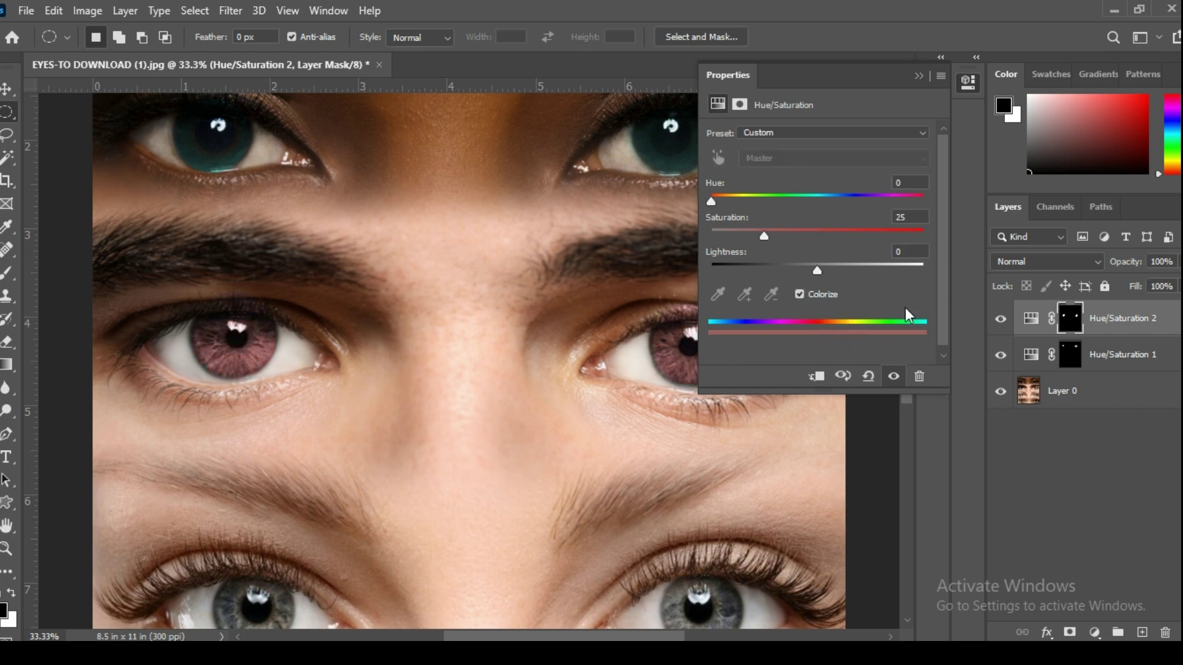
left_click_drag(711, 200, 693, 202)
left_click_drag(764, 238, 811, 235)
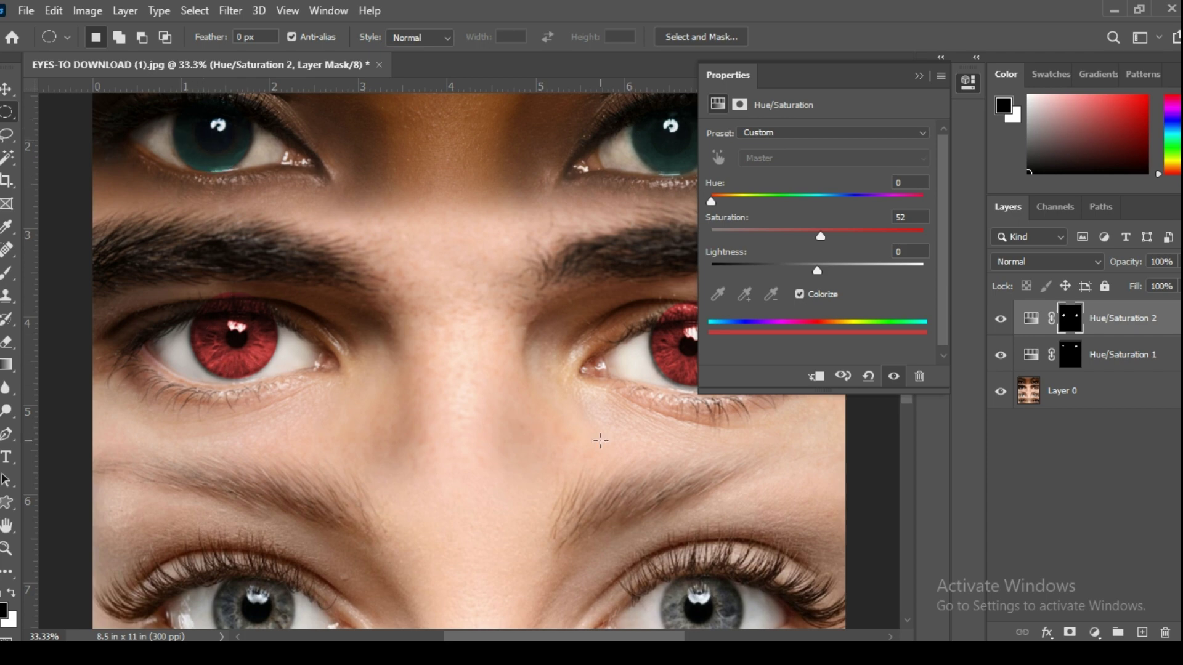
mouse_move(817, 269)
left_mouse_down()
mouse_move(834, 268)
mouse_move(797, 271)
left_mouse_up()
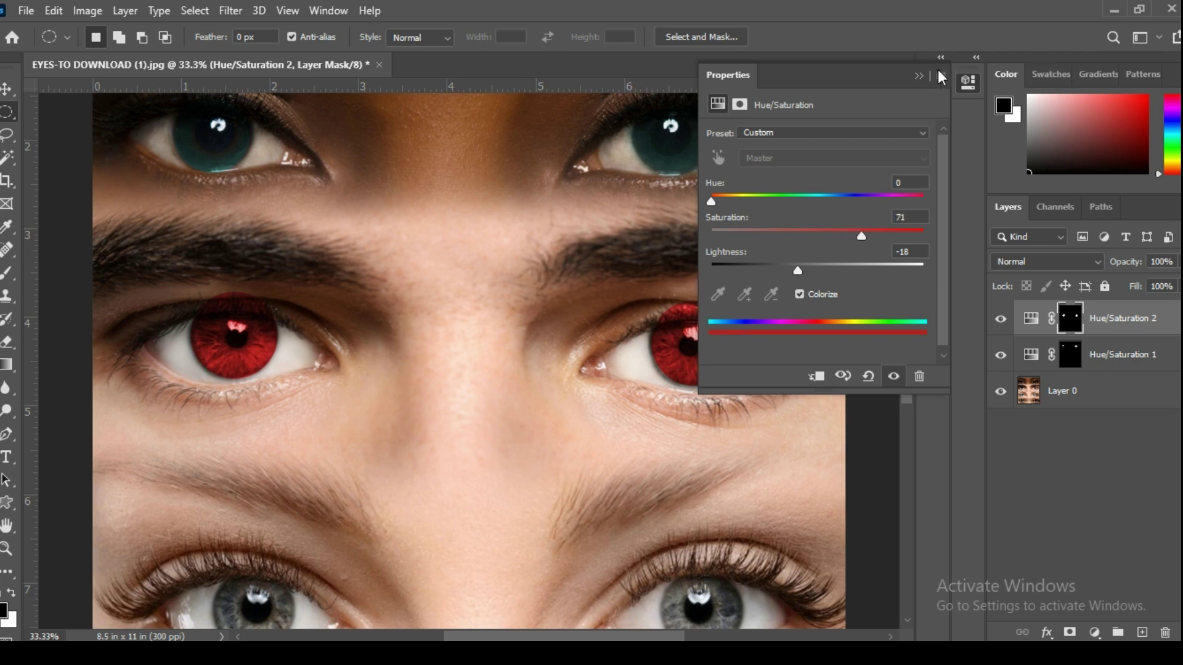
left_click(922, 75)
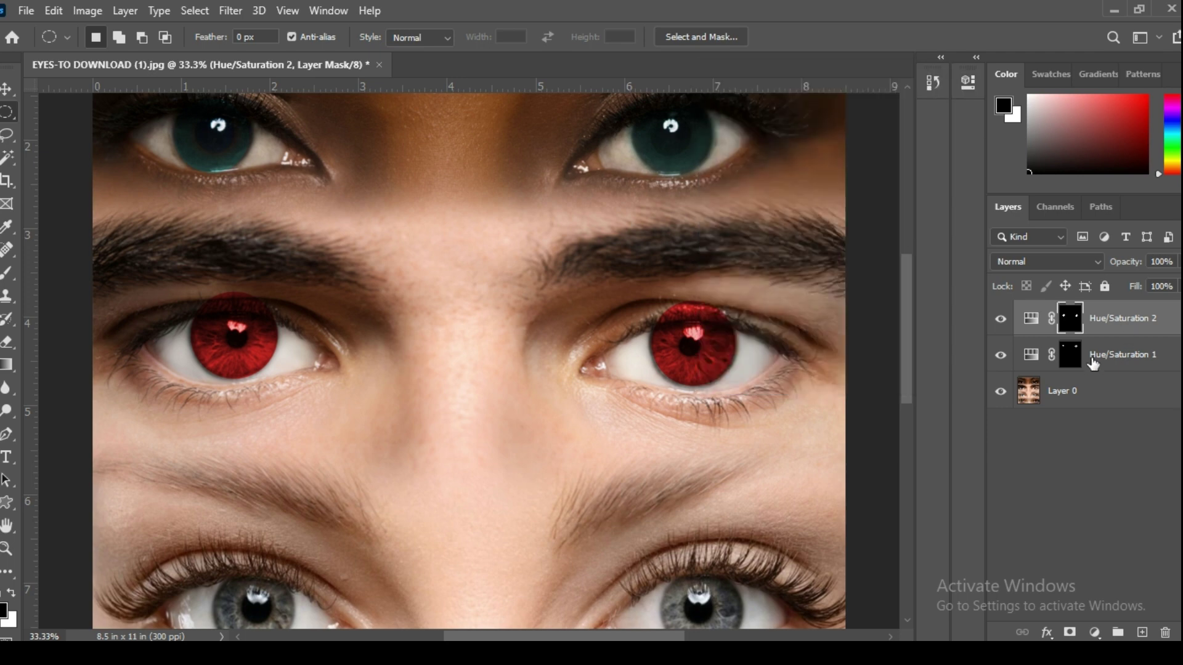
Paint the red layer's mask with a soft 125 px black brush to clear the tint from the eyelids and pupils of both eyes
left_click(5, 276)
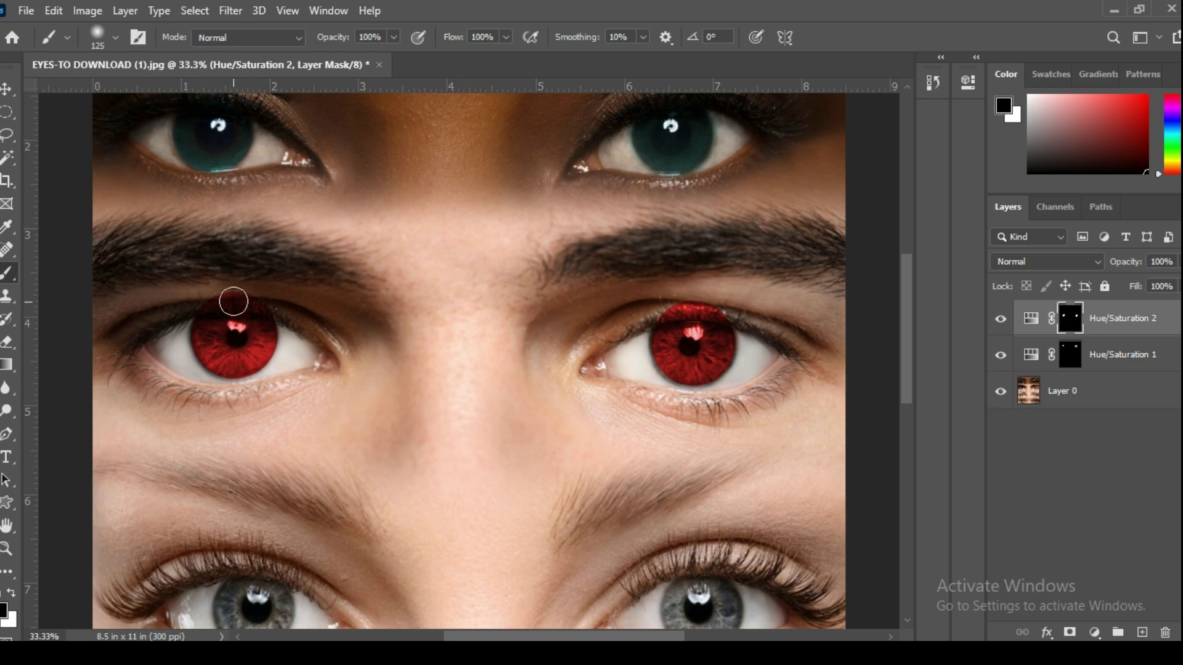
left_click(110, 32)
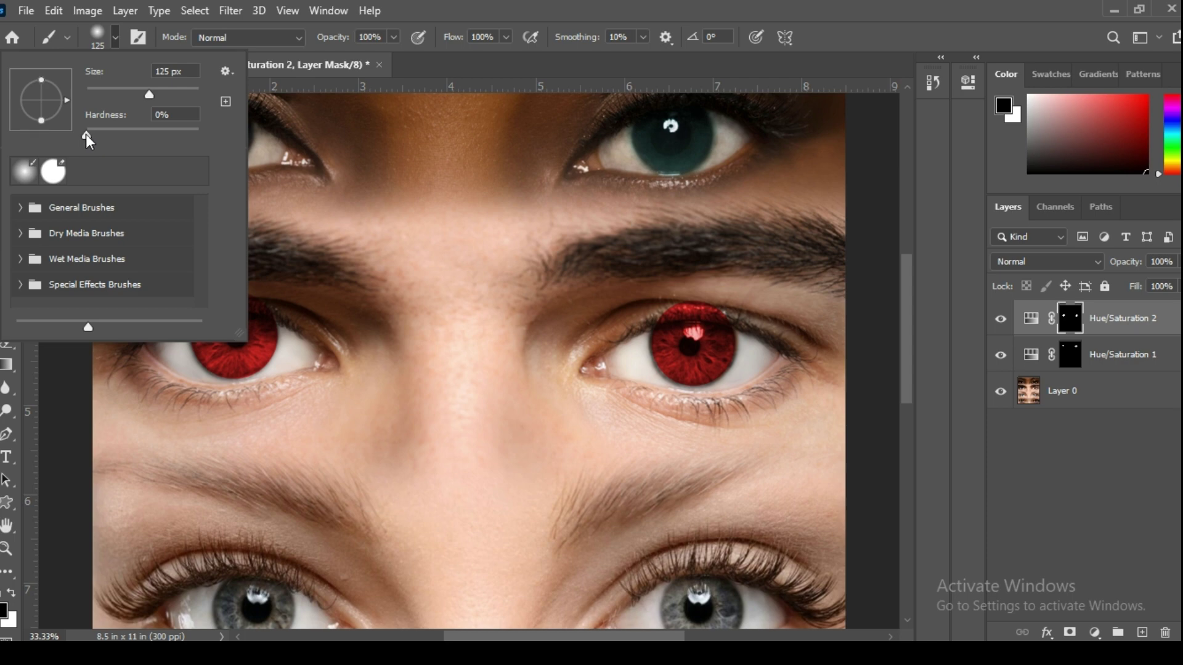
left_click(451, 60)
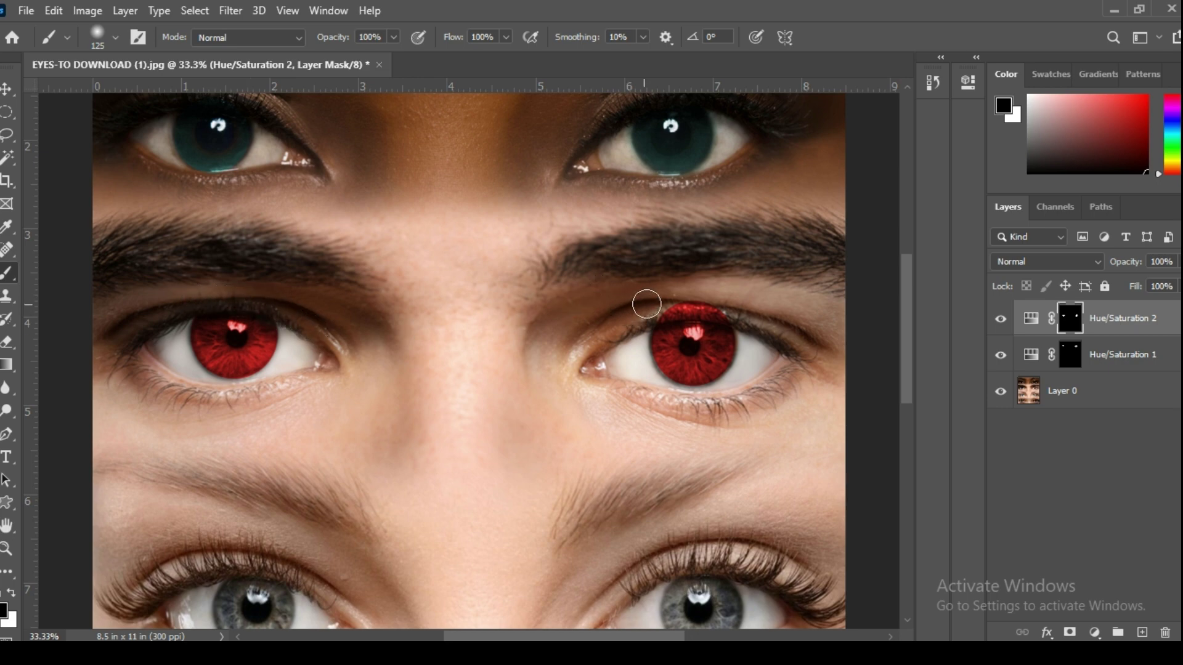
mouse_move(646, 304)
left_mouse_down()
mouse_move(767, 310)
mouse_move(661, 308)
left_mouse_up()
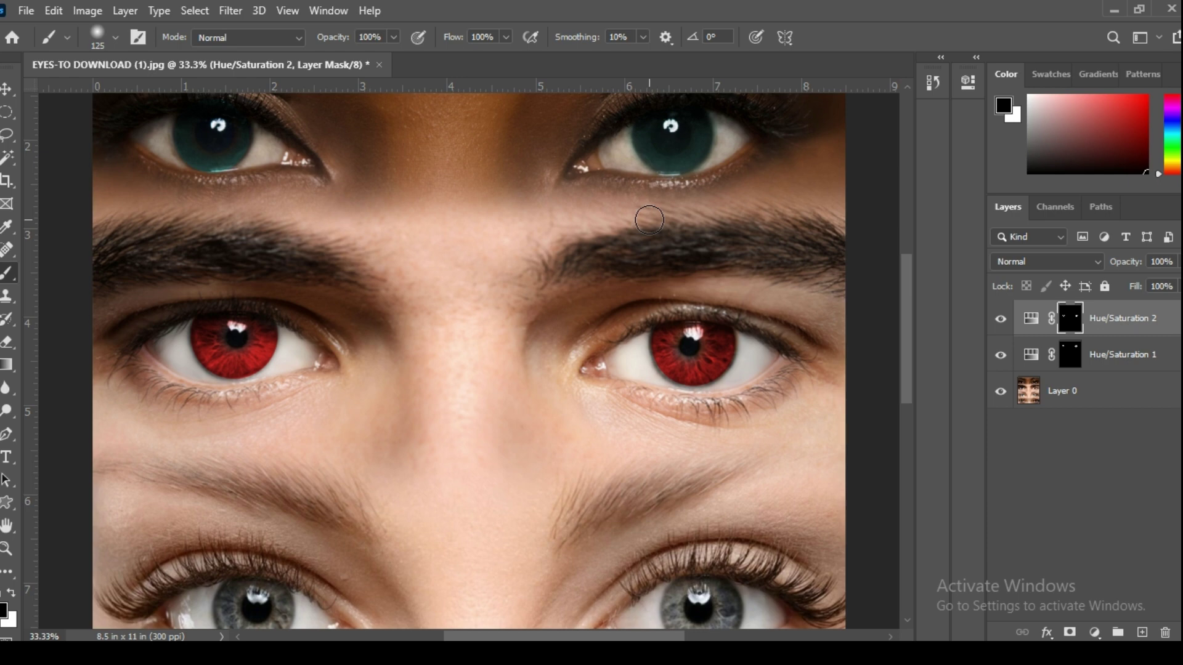
Switch to the Elliptical Marquee tool for selecting the irises of the third pair of eyes
key("ctrl+minus")
key("ctrl+minus")
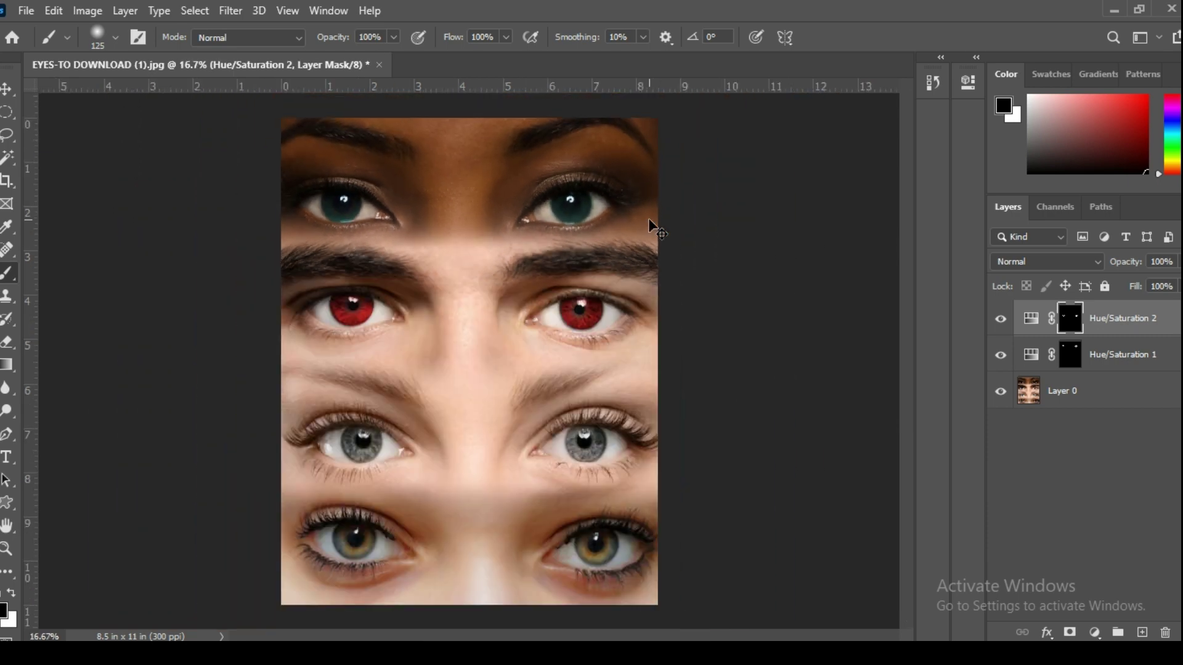
key("ctrl+plus")
key("ctrl+plus")
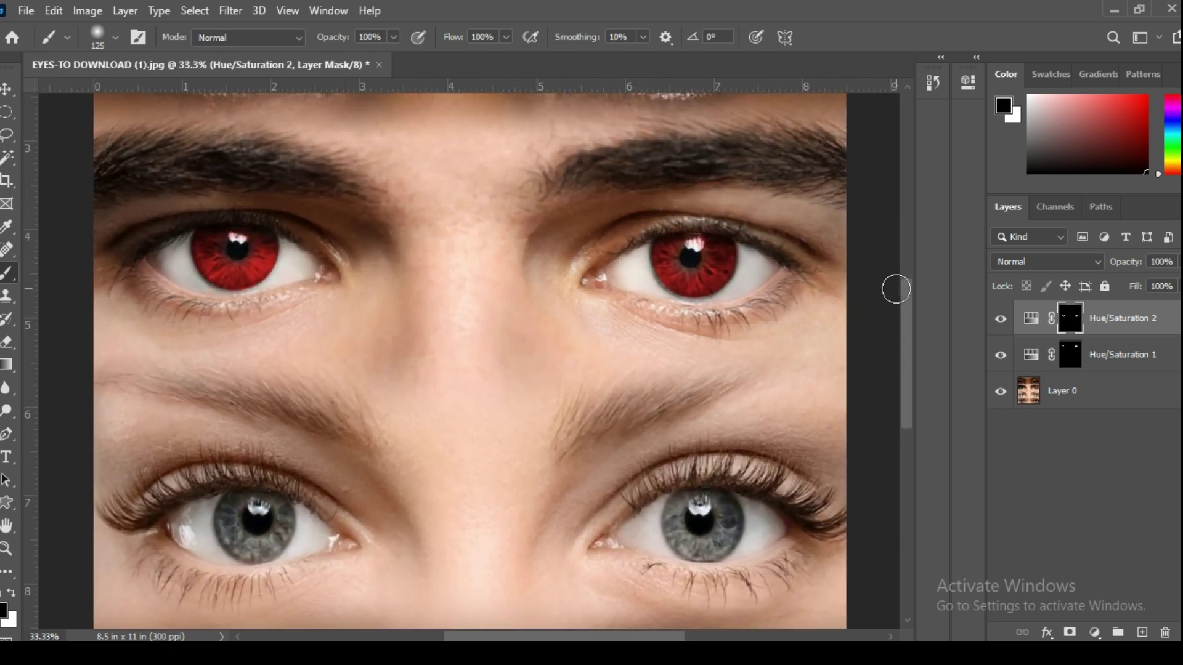
left_click_drag(905, 291, 909, 363)
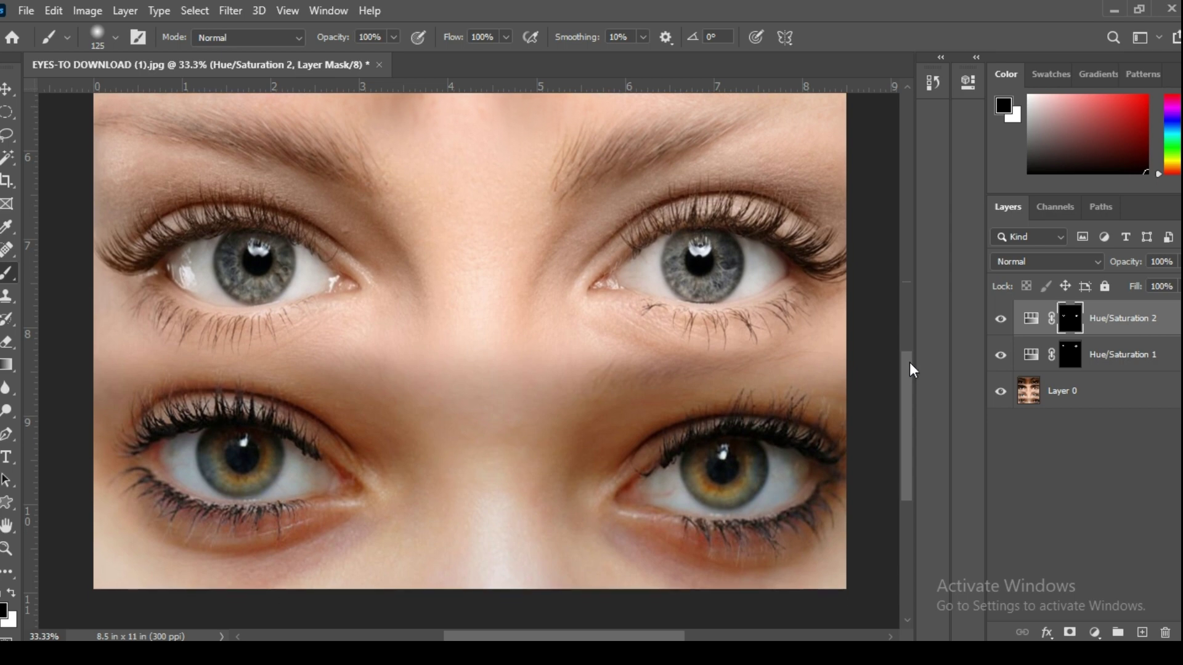
key("m")
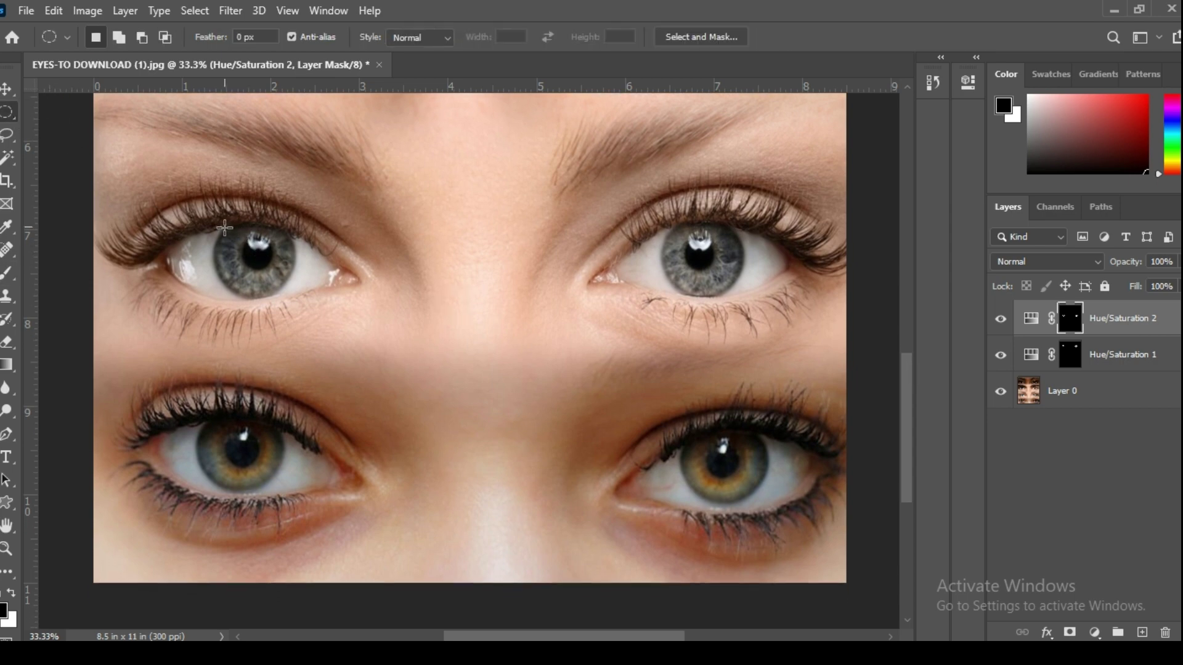
left_click_drag(224, 228, 298, 308)
left_click_drag(295, 307, 295, 307)
left_click_drag(674, 228, 776, 325)
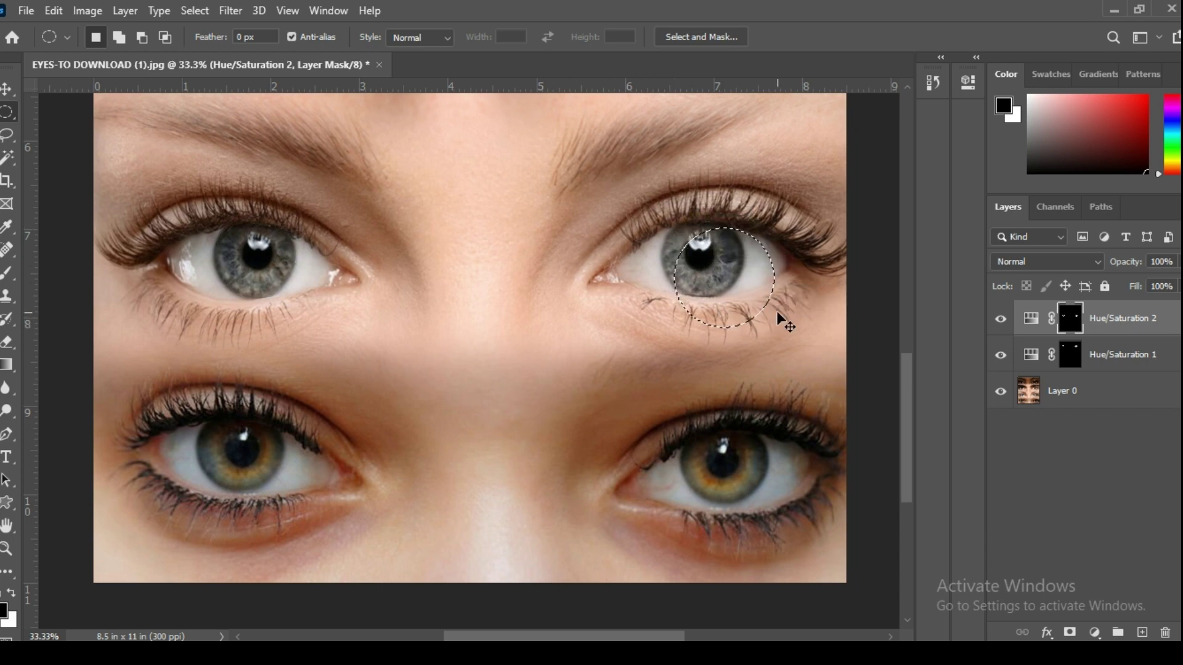
left_click(778, 313)
Select both irises of the third pair of eyes and add a Hue/Saturation adjustment layer, keeping its properties clear of the eyes
left_click_drag(261, 267, 295, 303)
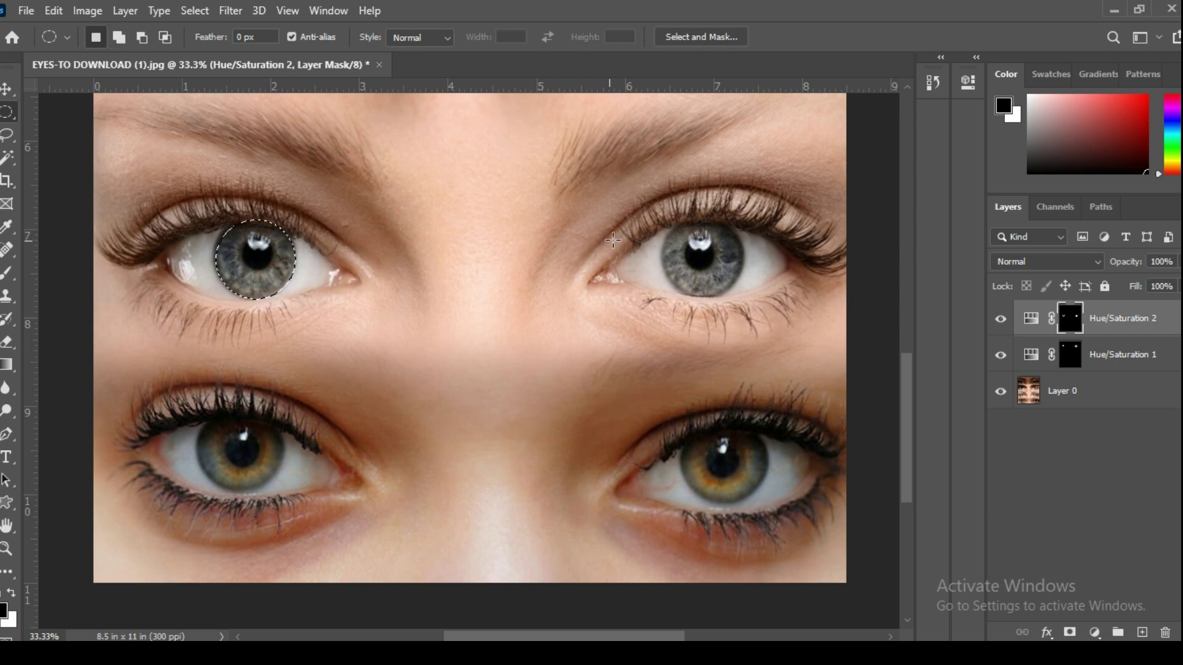
left_click_drag(672, 226, 744, 300)
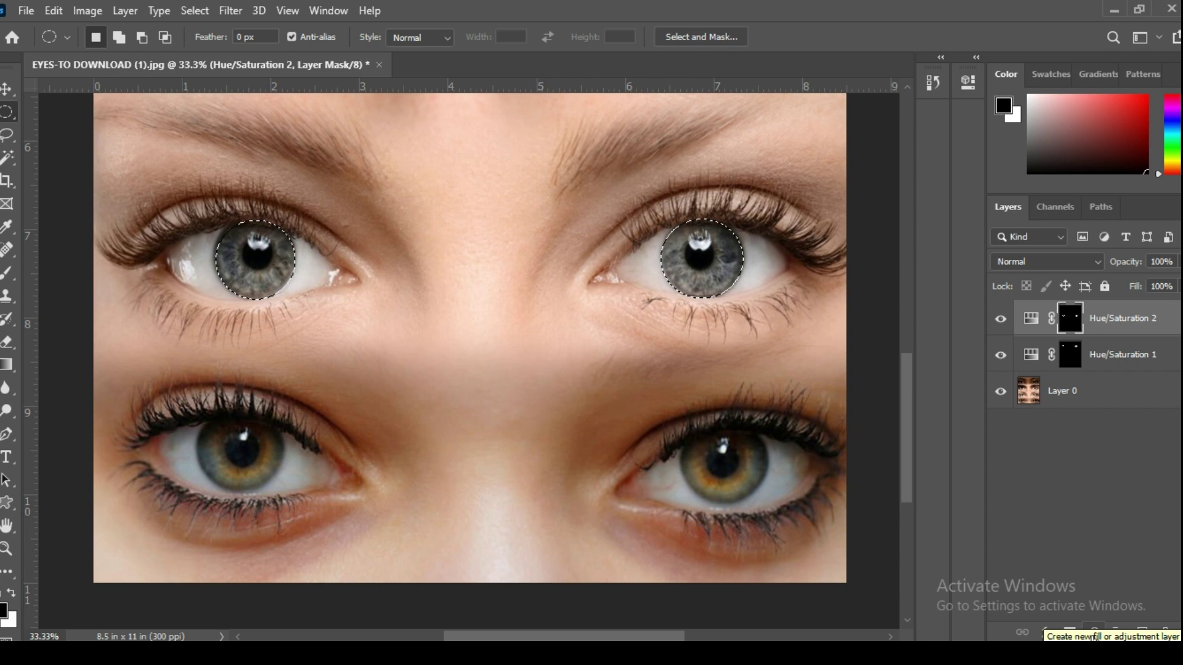
left_click(1095, 634)
left_click(1107, 466)
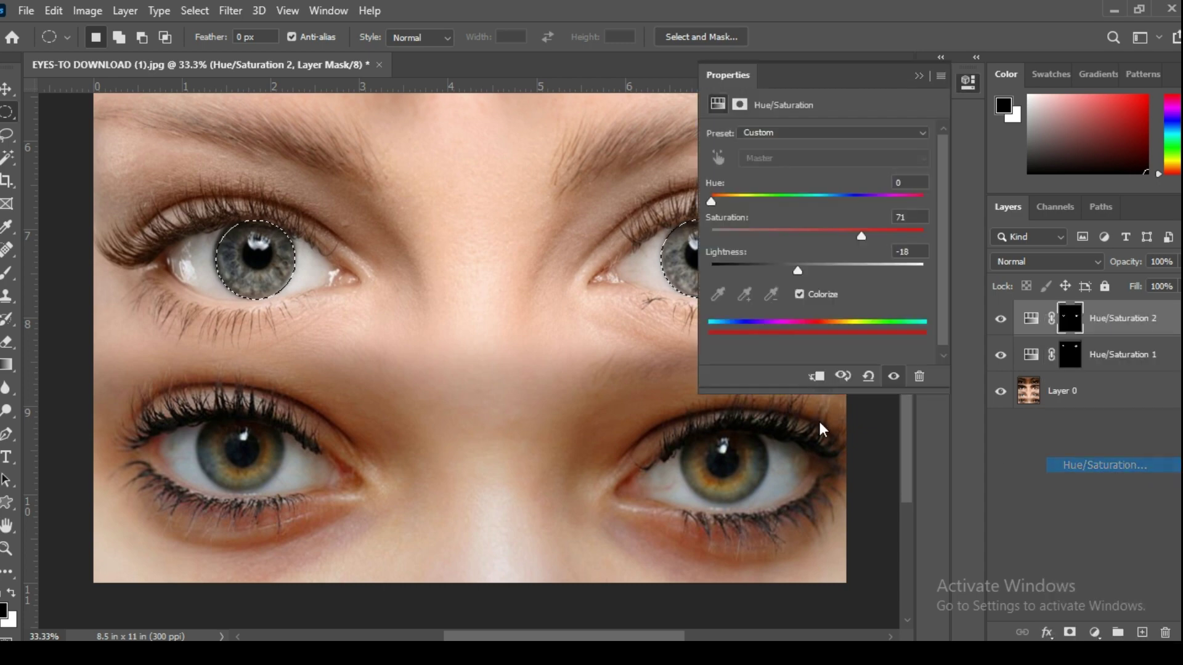
left_click_drag(819, 80, 952, 27)
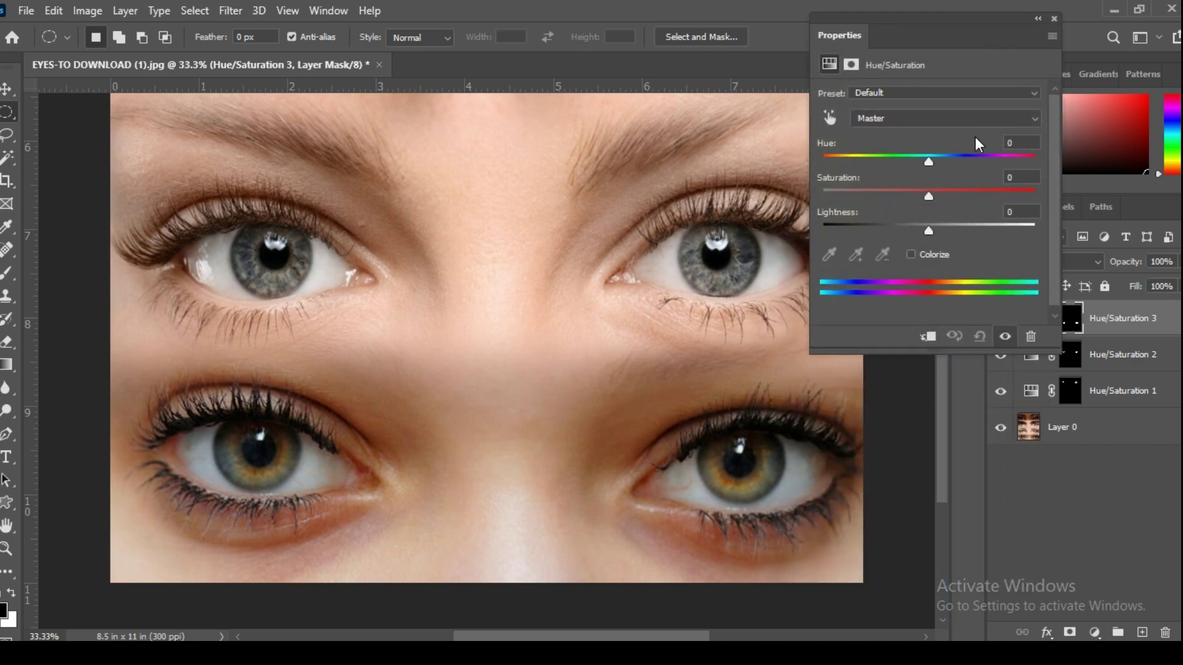
Colorize the third pair of irises green with Hue 104, Saturation 48 and Lightness -13, and close the adjustment's properties
left_click(913, 254)
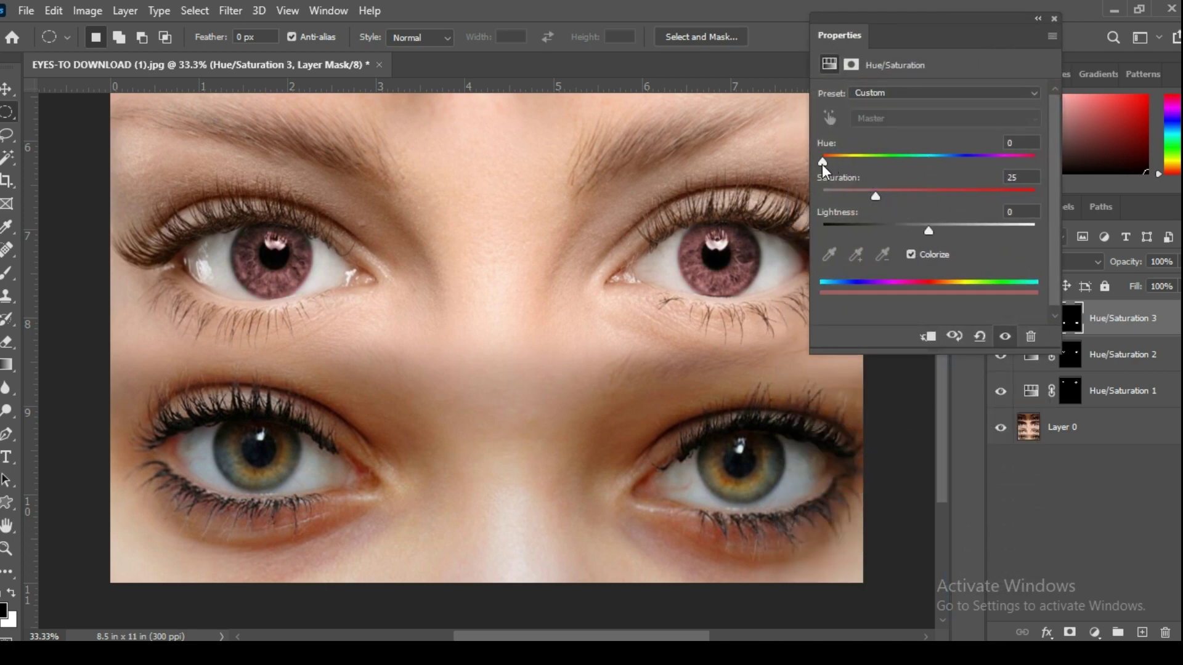
left_click_drag(822, 164, 884, 164)
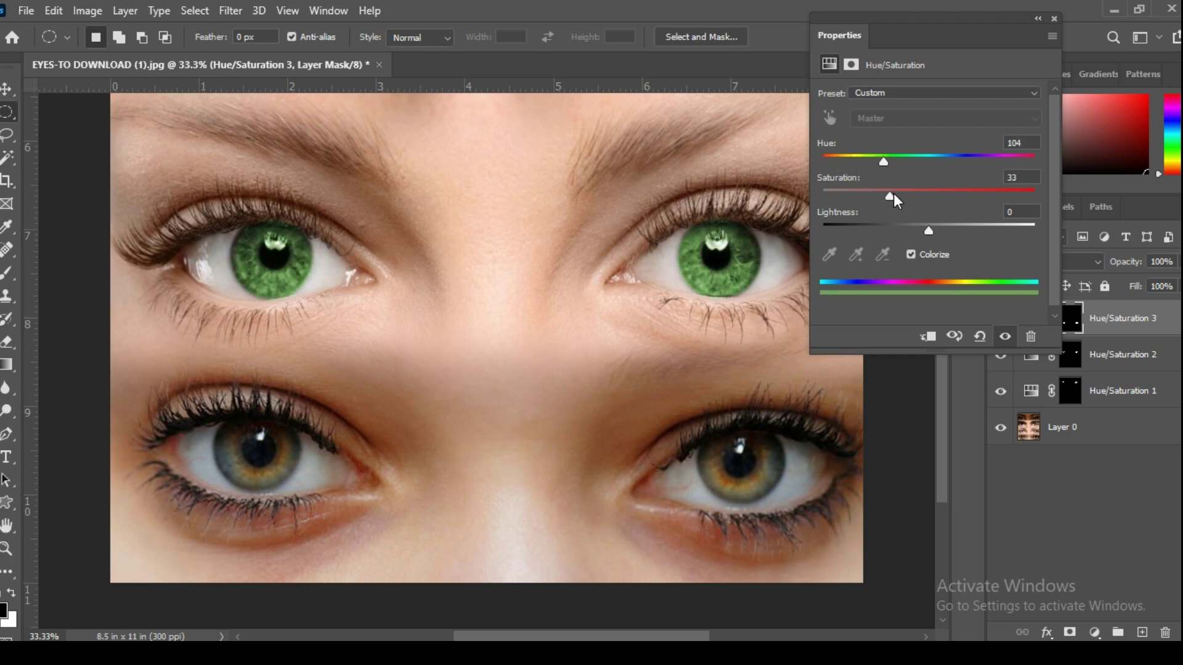
left_click_drag(926, 198, 917, 228)
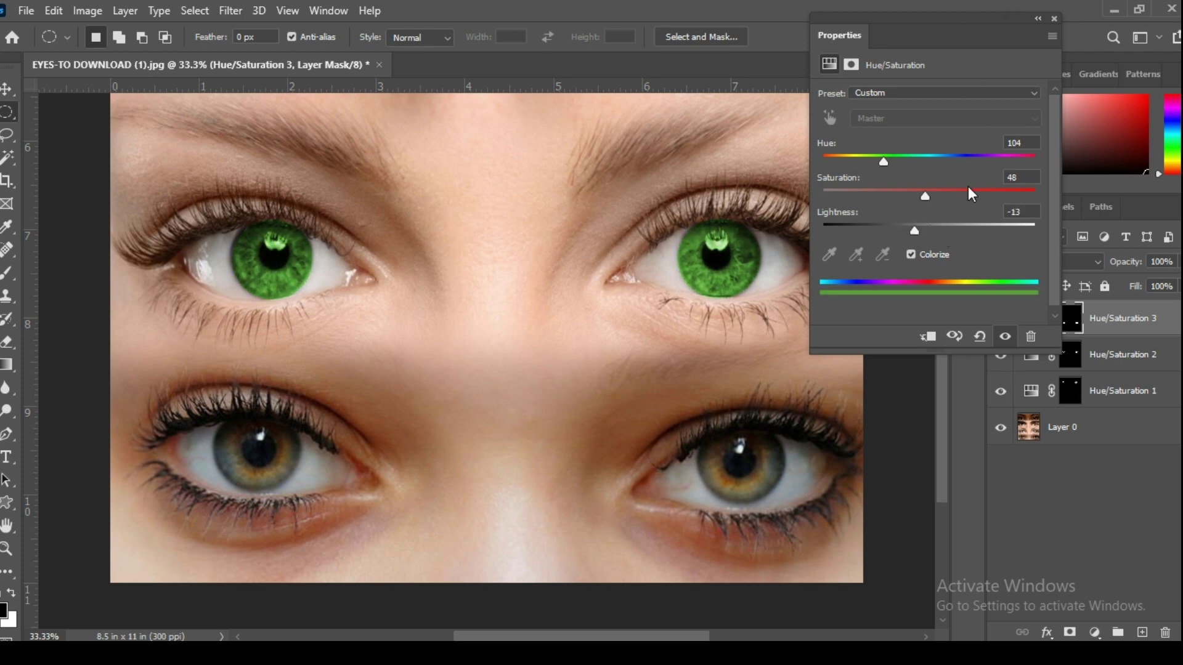
left_click(1054, 19)
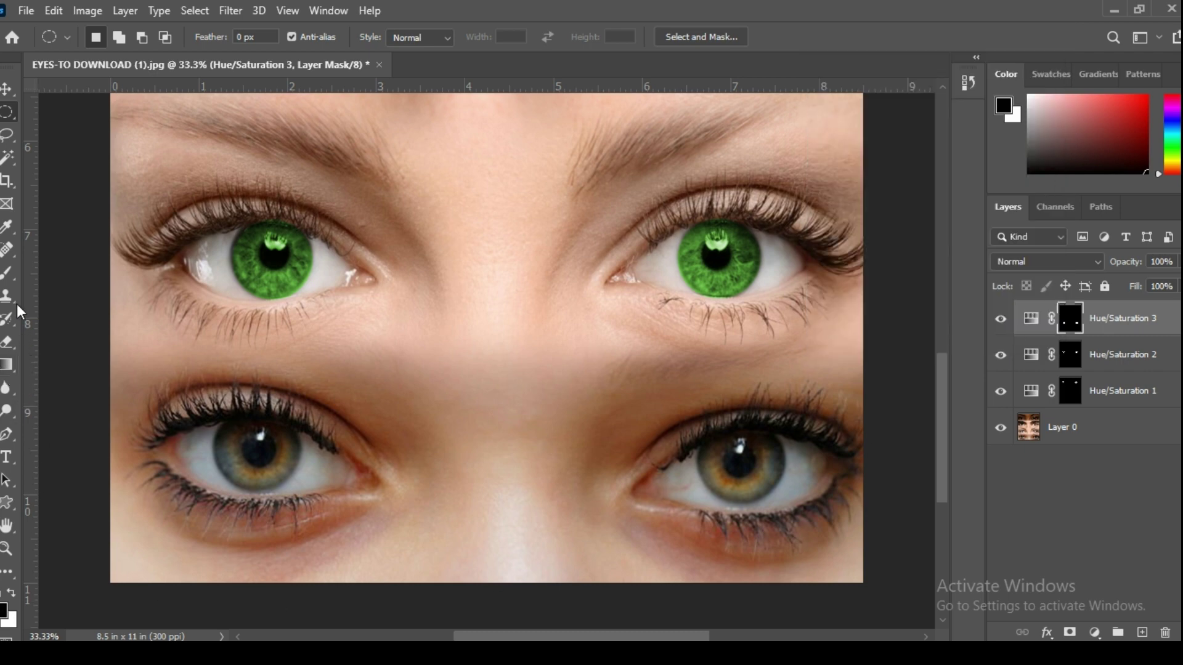
Brush black on the green layer's mask over both pupils and their highlights to remove the tint there
left_click(7, 273)
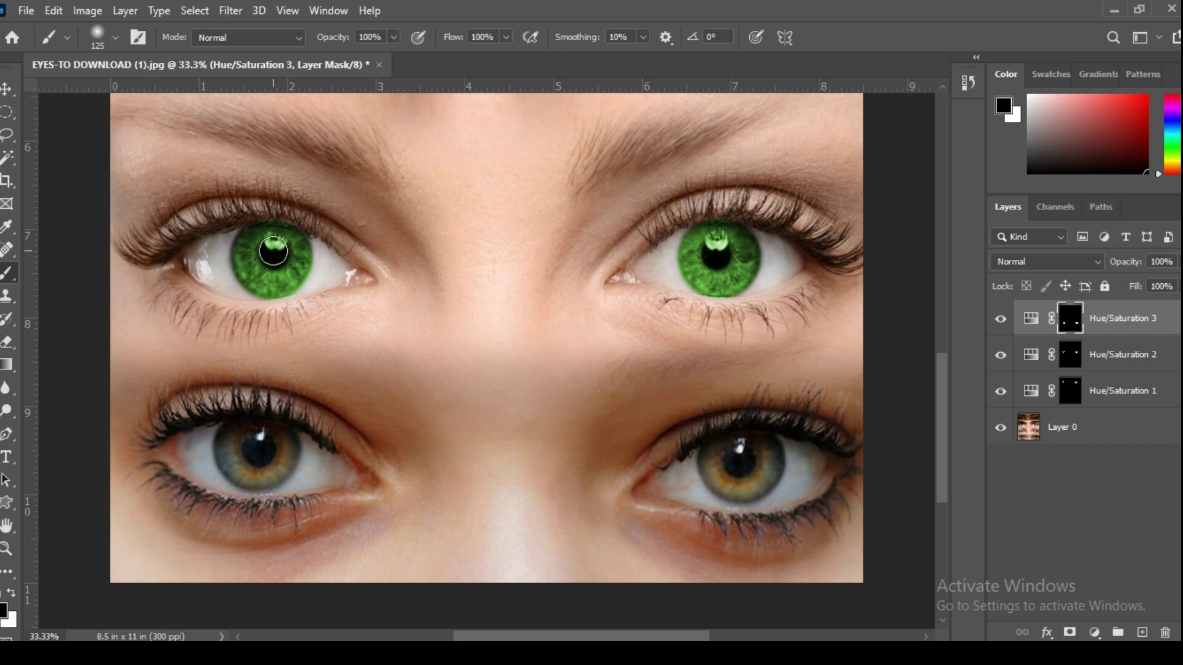
left_click(718, 254)
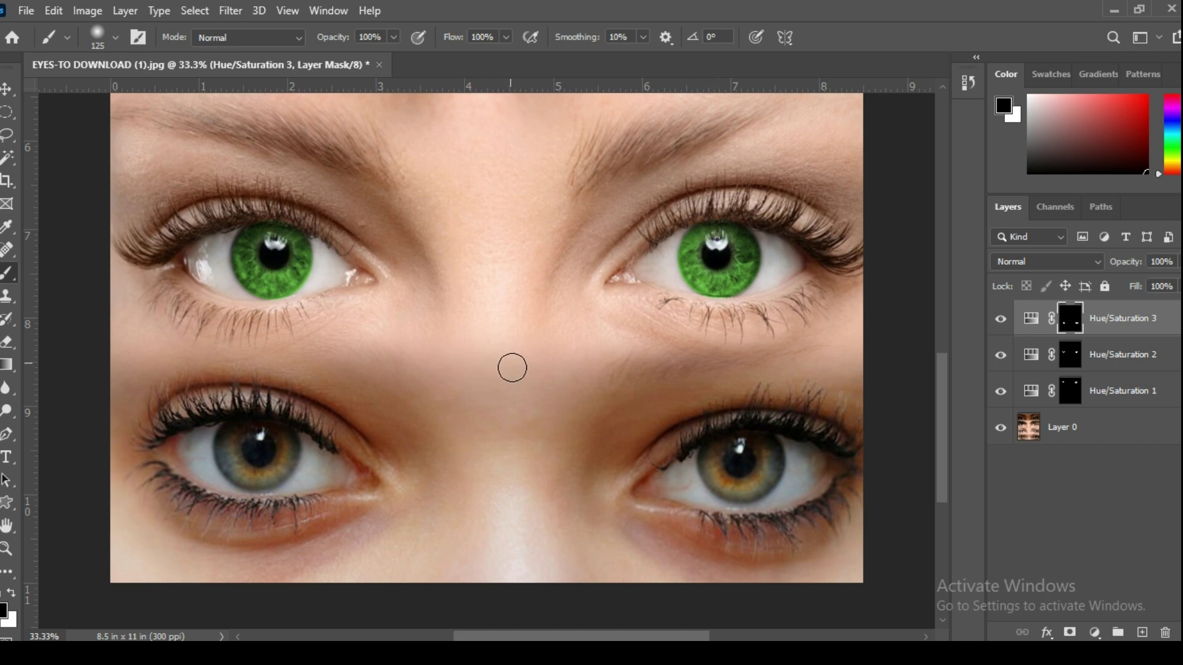
Select both irises of the bottom pair of eyes with elliptical selections and add a Hue/Saturation adjustment layer
scroll(510, 369, "down", 1)
scroll(507, 383, "up", 4)
scroll(520, 400, "up", 4)
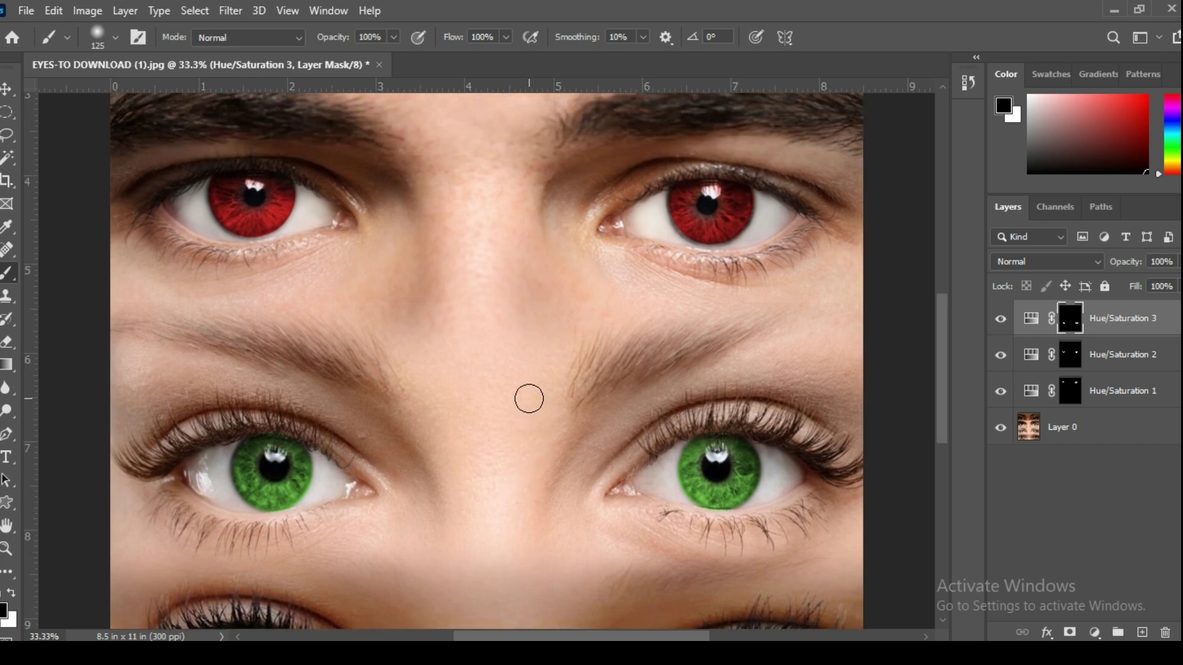
scroll(511, 406, "up", 1)
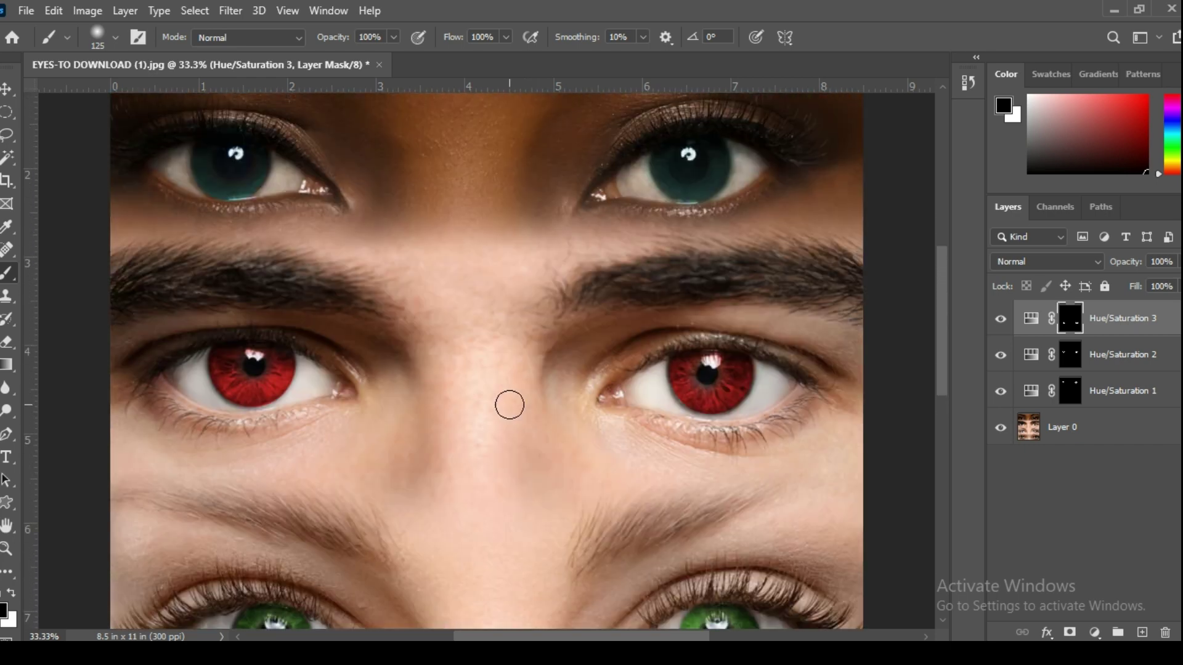
scroll(505, 419, "down", 4)
scroll(504, 433, "down", 3)
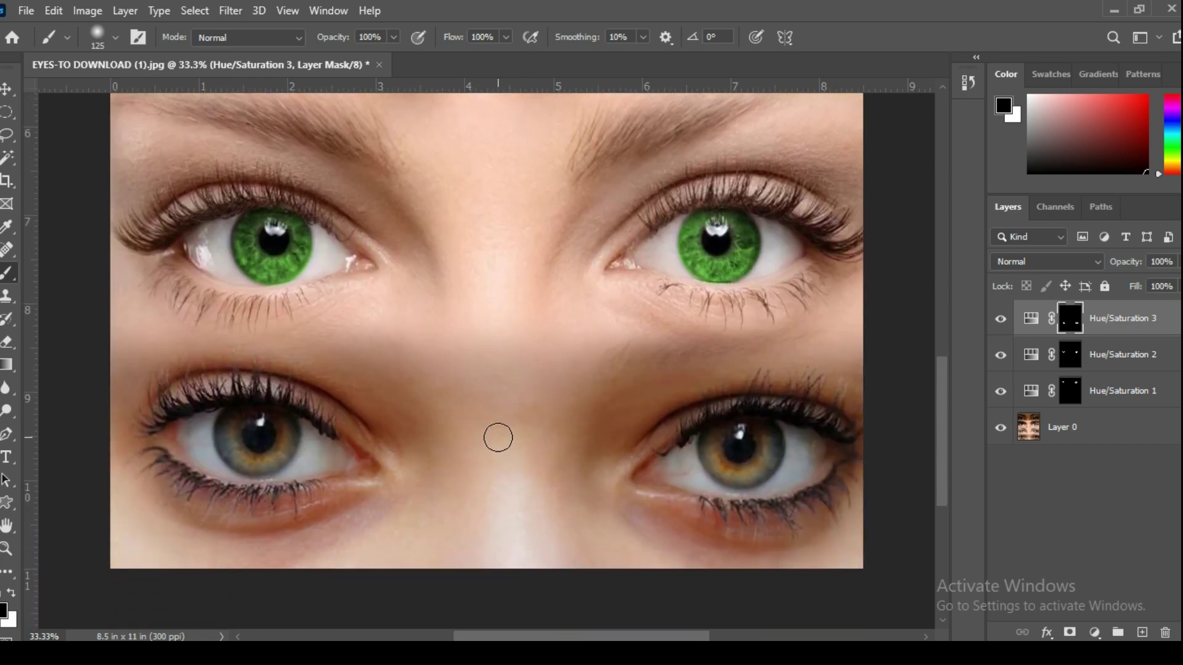
left_click(6, 112)
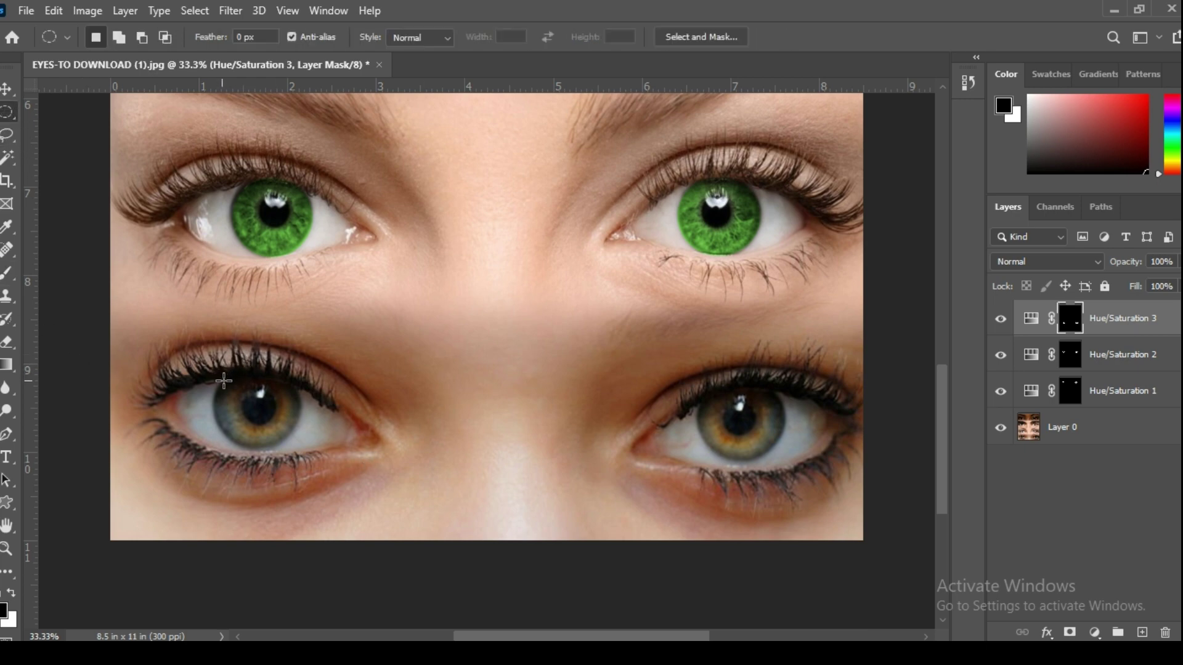
left_click_drag(223, 381, 335, 452)
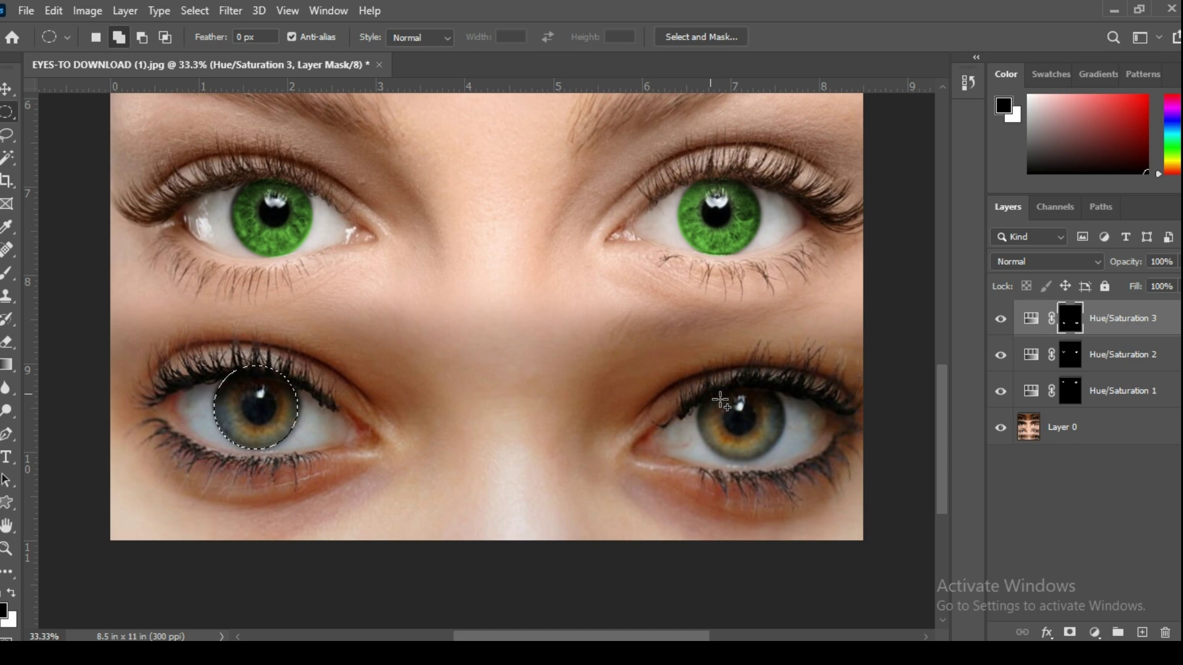
left_click_drag(698, 381, 789, 459)
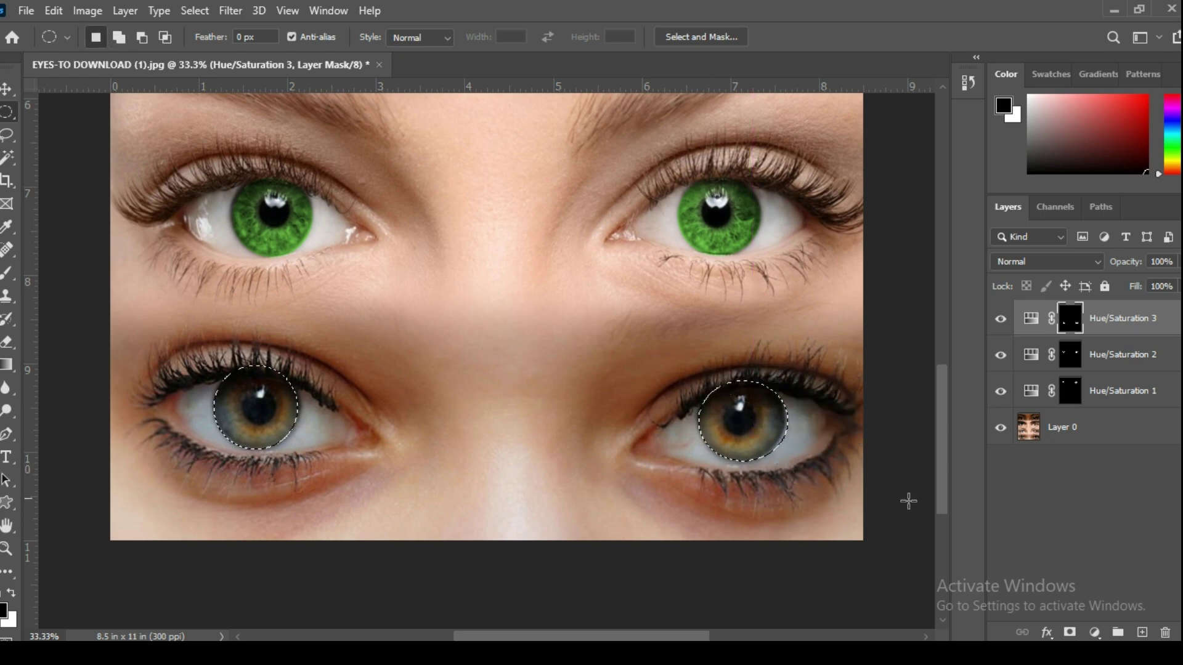
left_click(1094, 633)
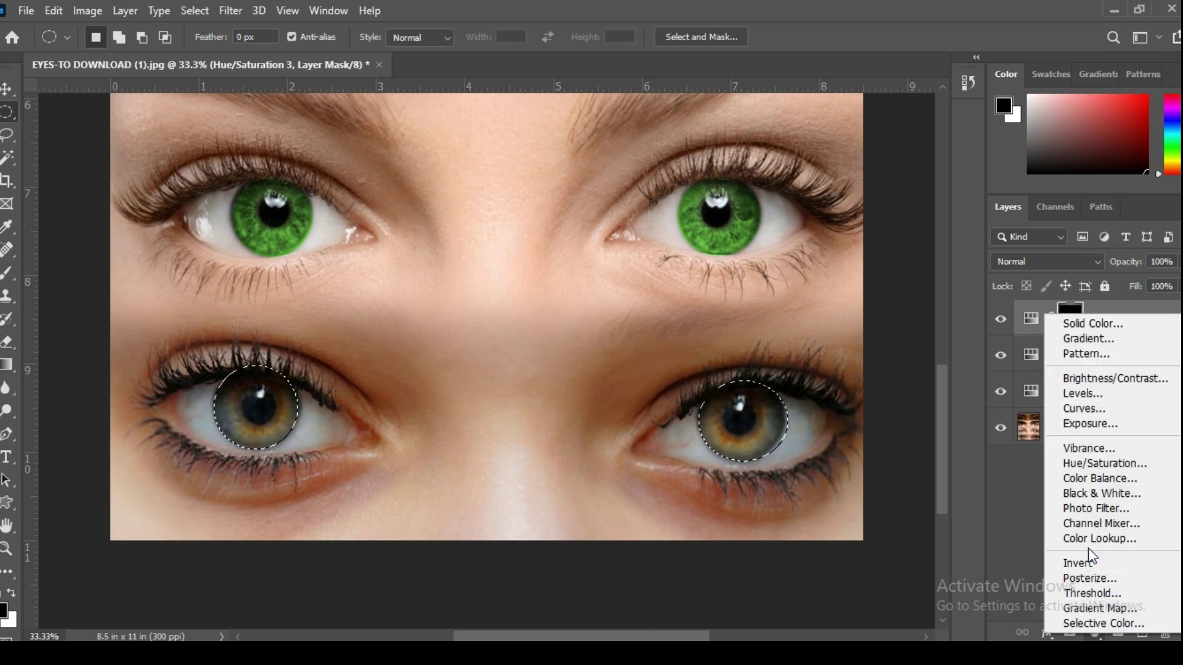
left_click(1106, 461)
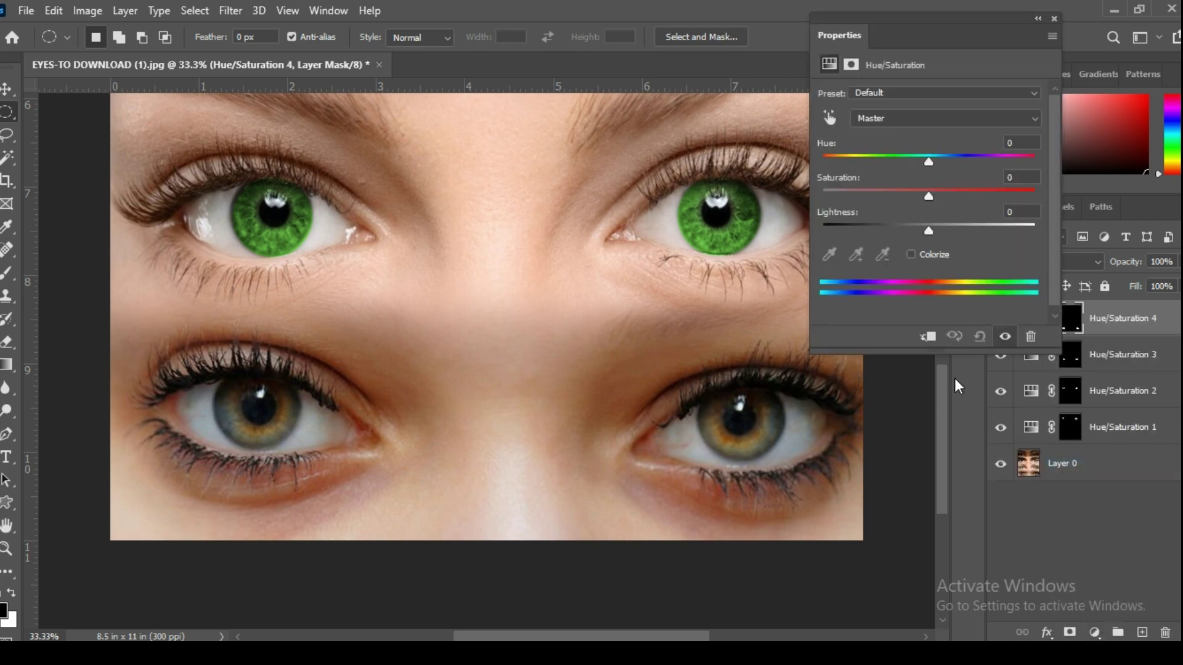
Colorize the bottom pair of irises blue with Hue 224, Saturation 48 and Lightness +3, and close the adjustment's properties
left_click(911, 254)
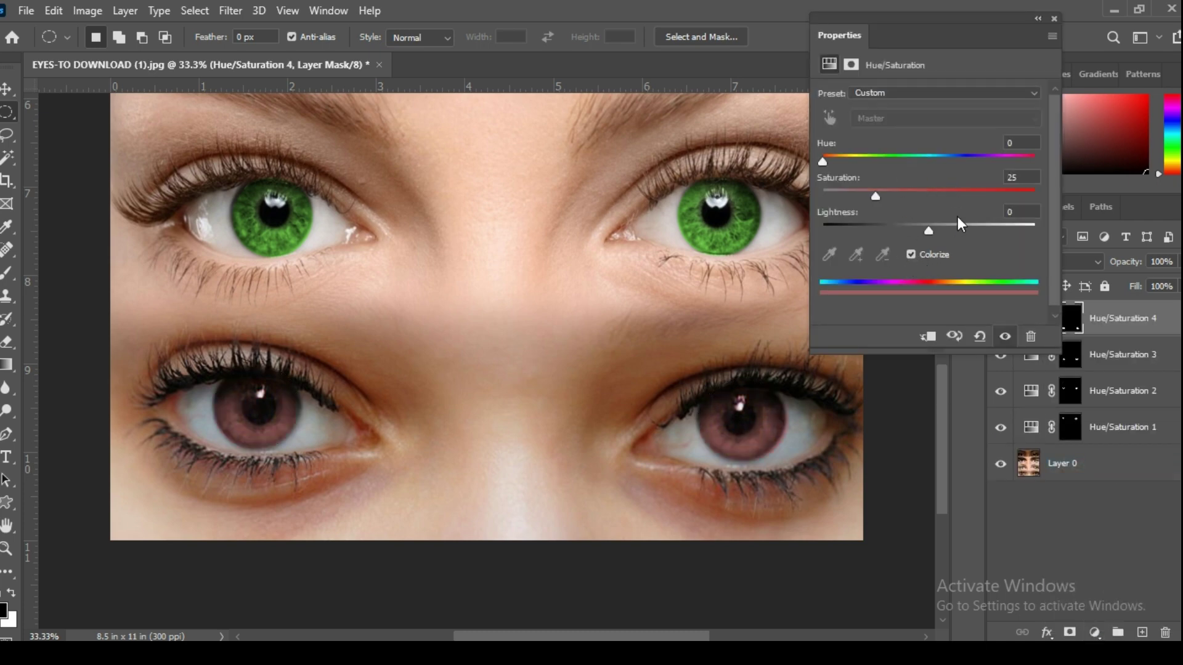
left_click_drag(823, 160, 957, 168)
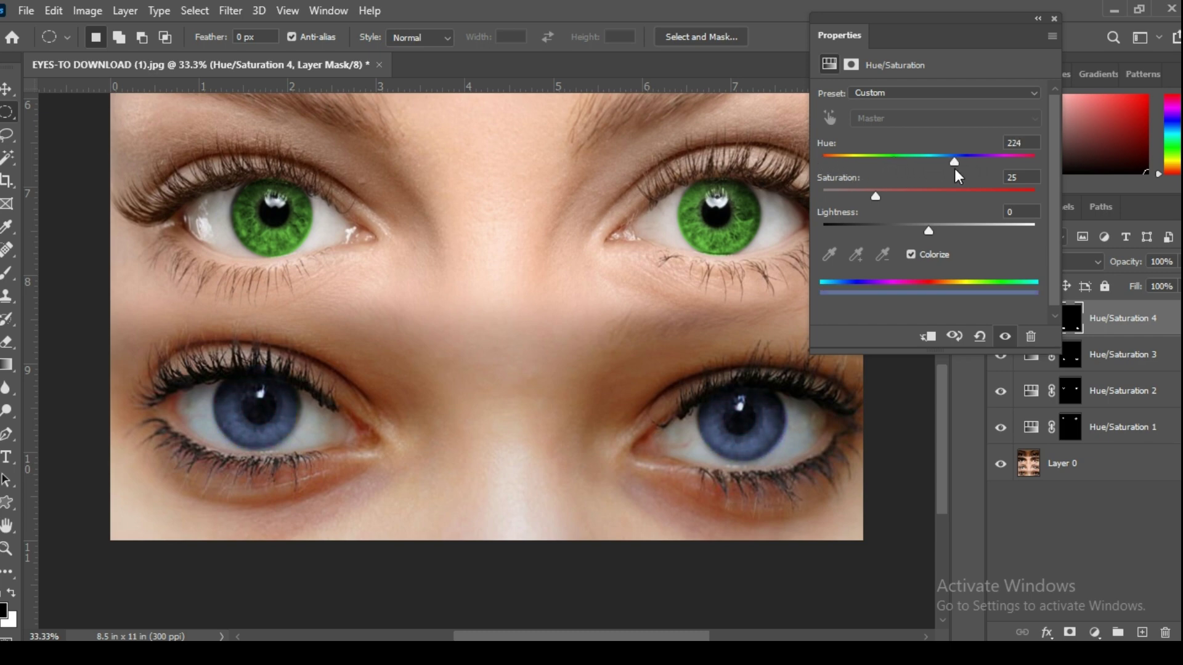
left_click_drag(876, 196, 930, 231)
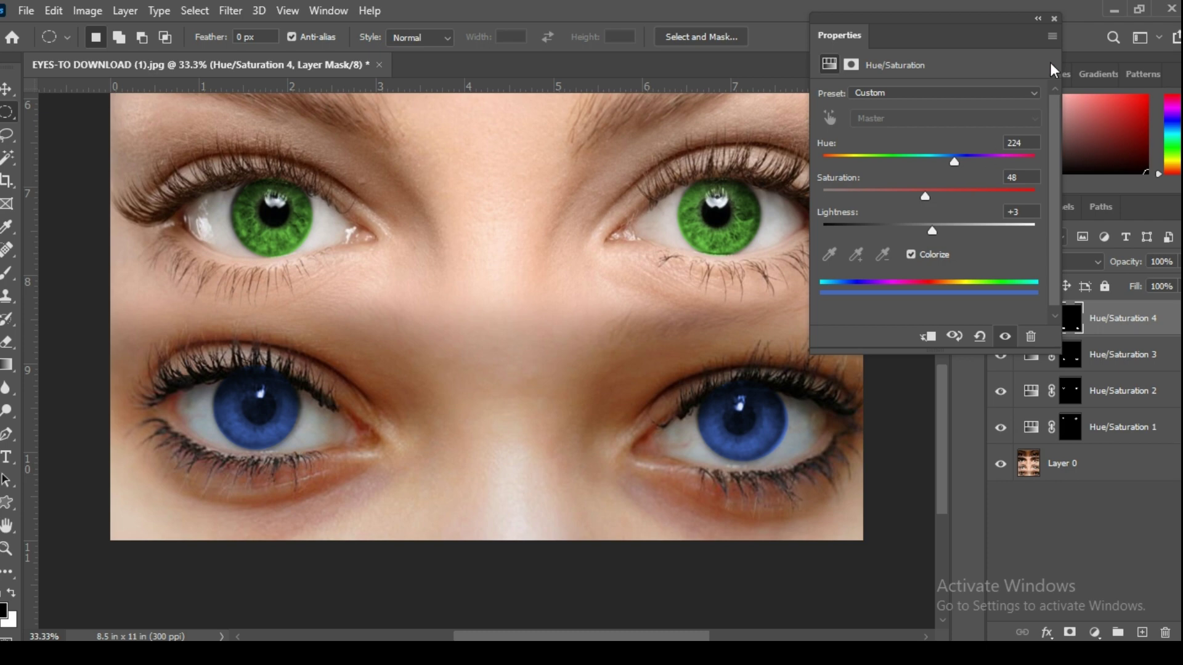
left_click(1054, 20)
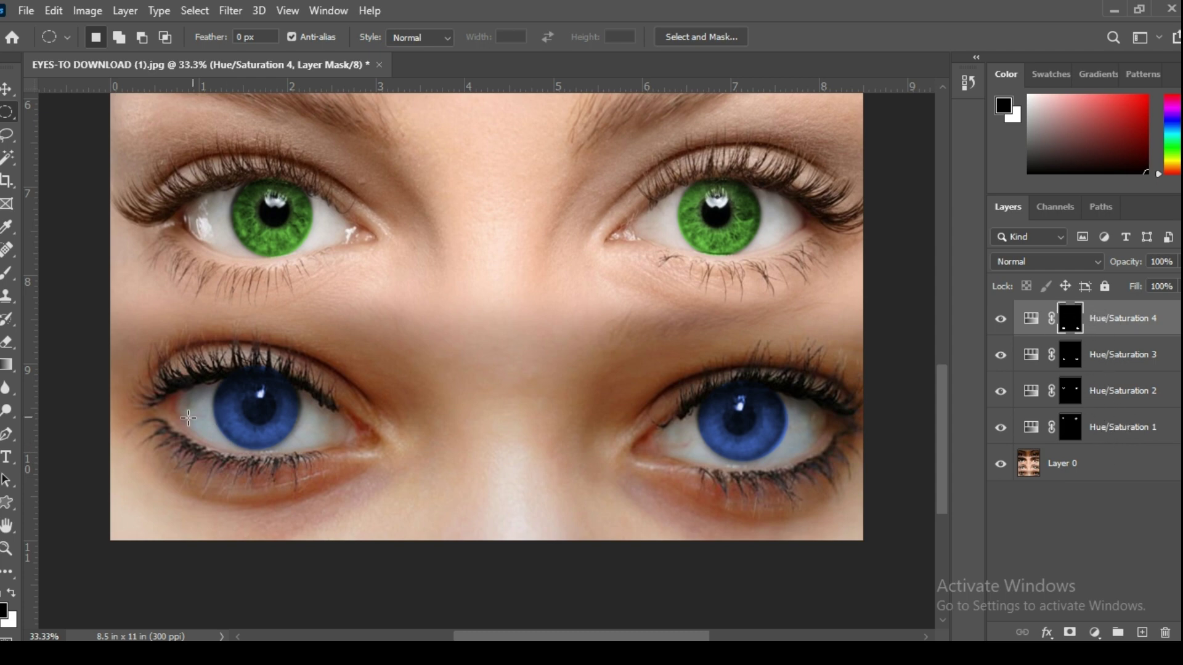
Brush black on the blue layer's mask over both pupils and their highlights to remove the tint there
left_click(4, 277)
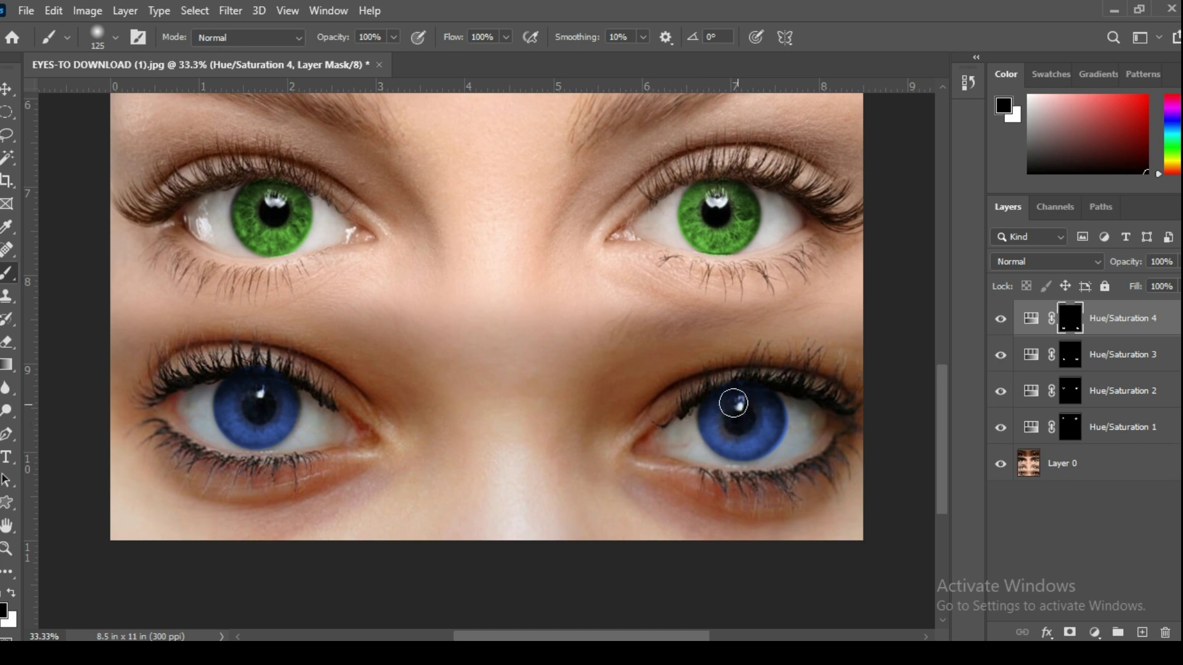
key("alt+e")
key("Escape")
Brush black over part of the blue iris in the right-hand eye on the mask, and undo the stroke
left_click_drag(767, 435, 758, 413)
left_click(54, 11)
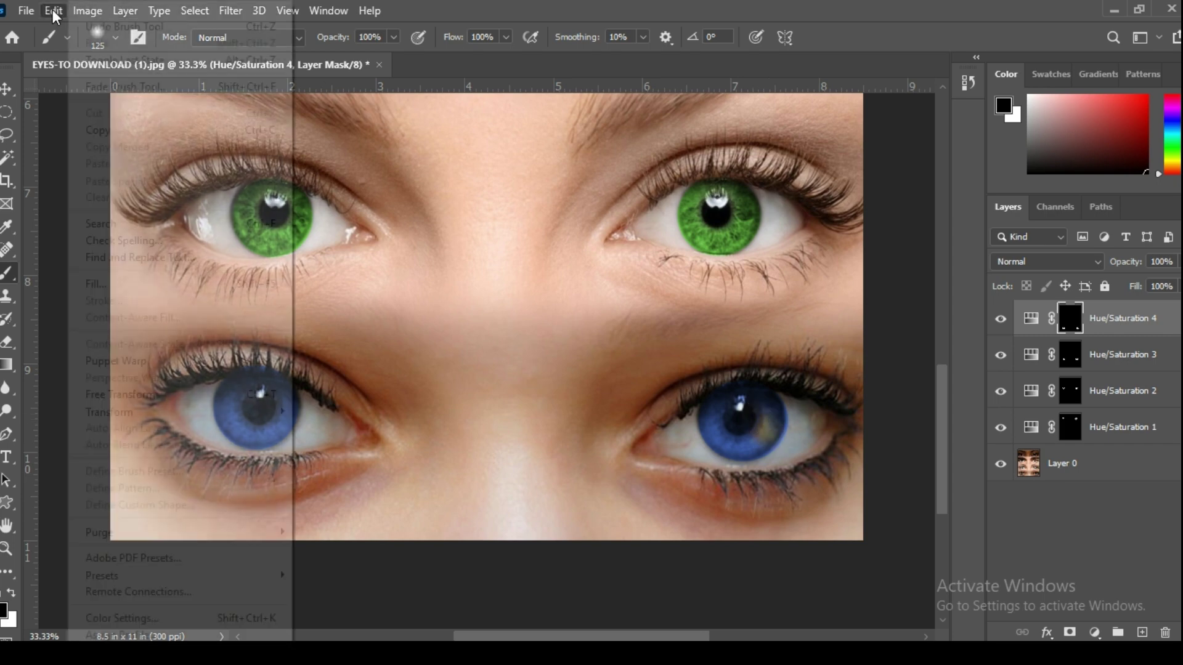
left_click(83, 26)
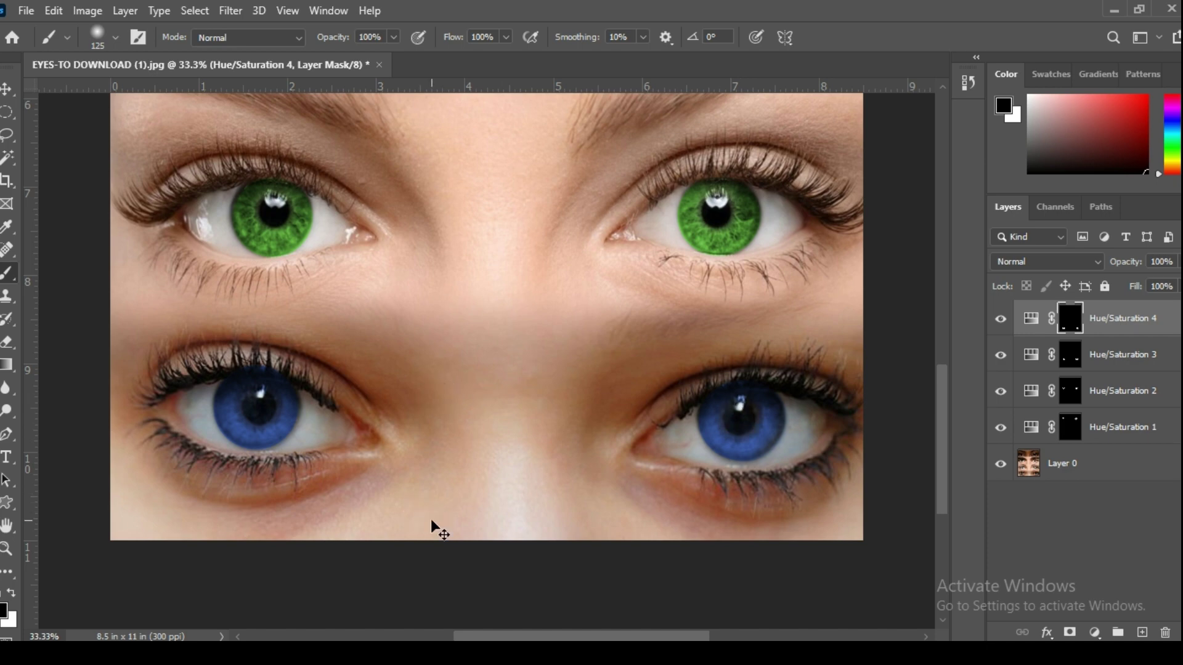
Save the layered image on the computer's Desktop as a Photoshop file named with the student's surname followed by .EYES, with Maximize Compatibility on
key("ctrl+minus")
key("ctrl+minus")
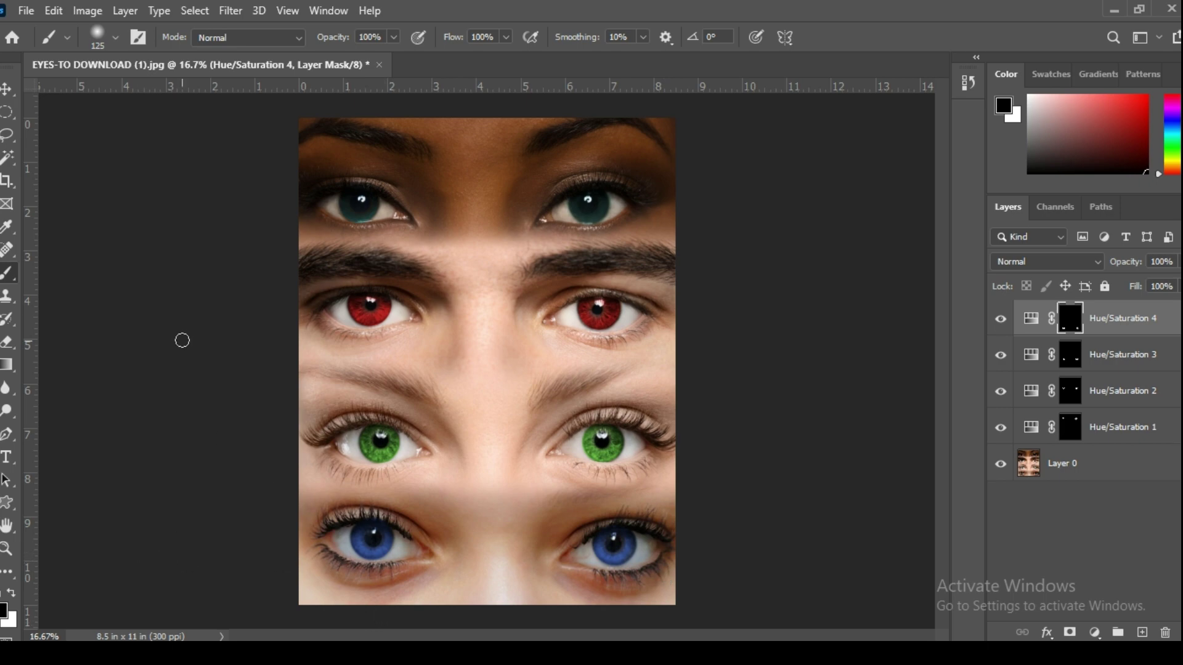
left_click(27, 14)
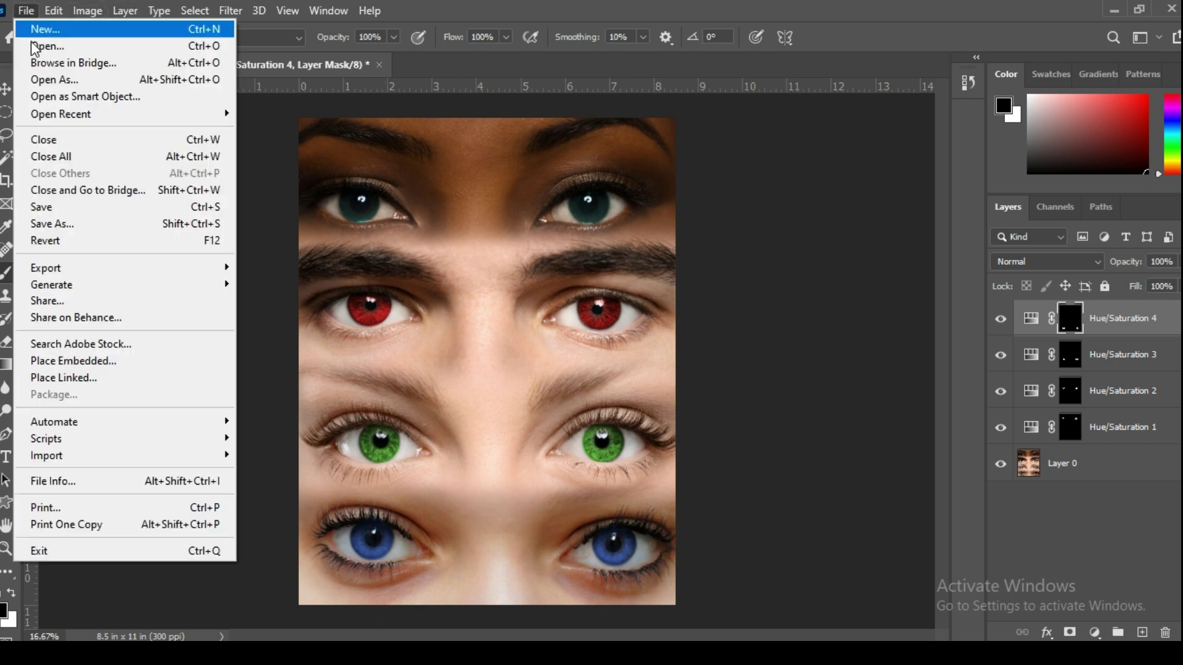
left_click(66, 221)
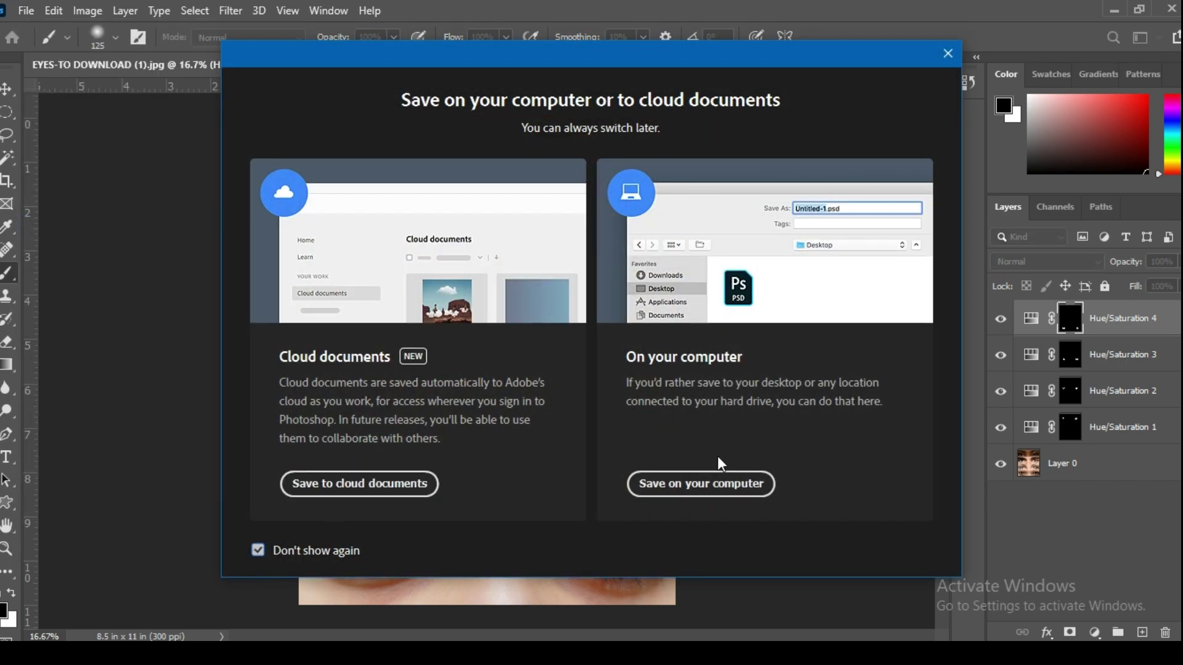
left_click(715, 483)
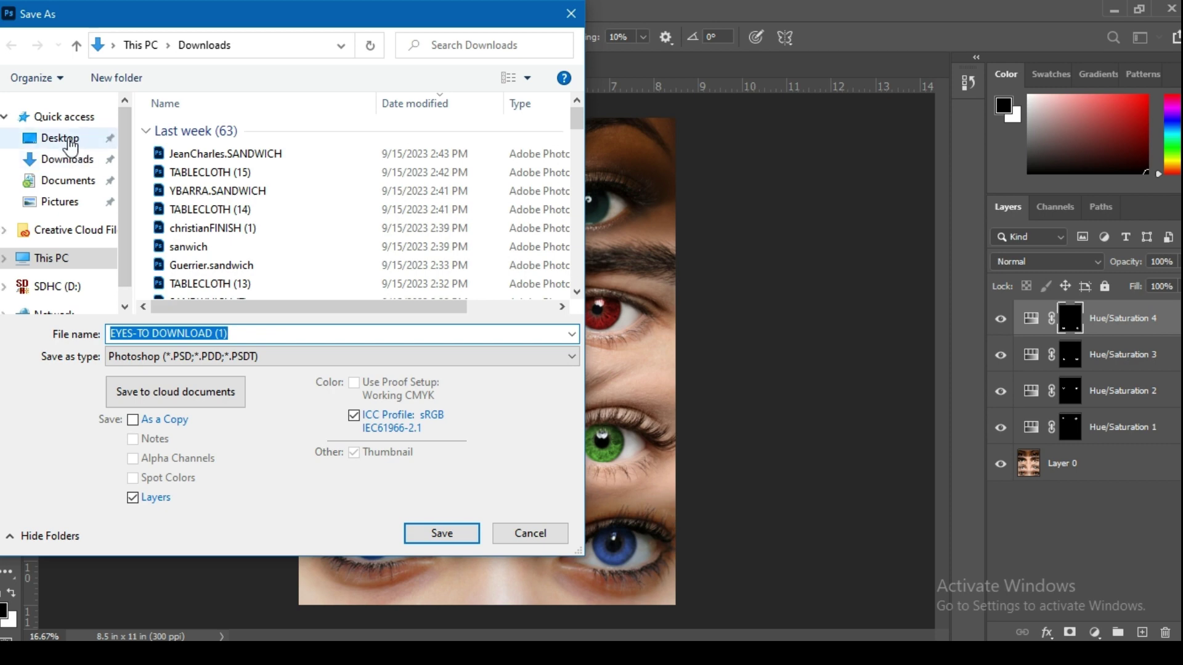
left_click(71, 143)
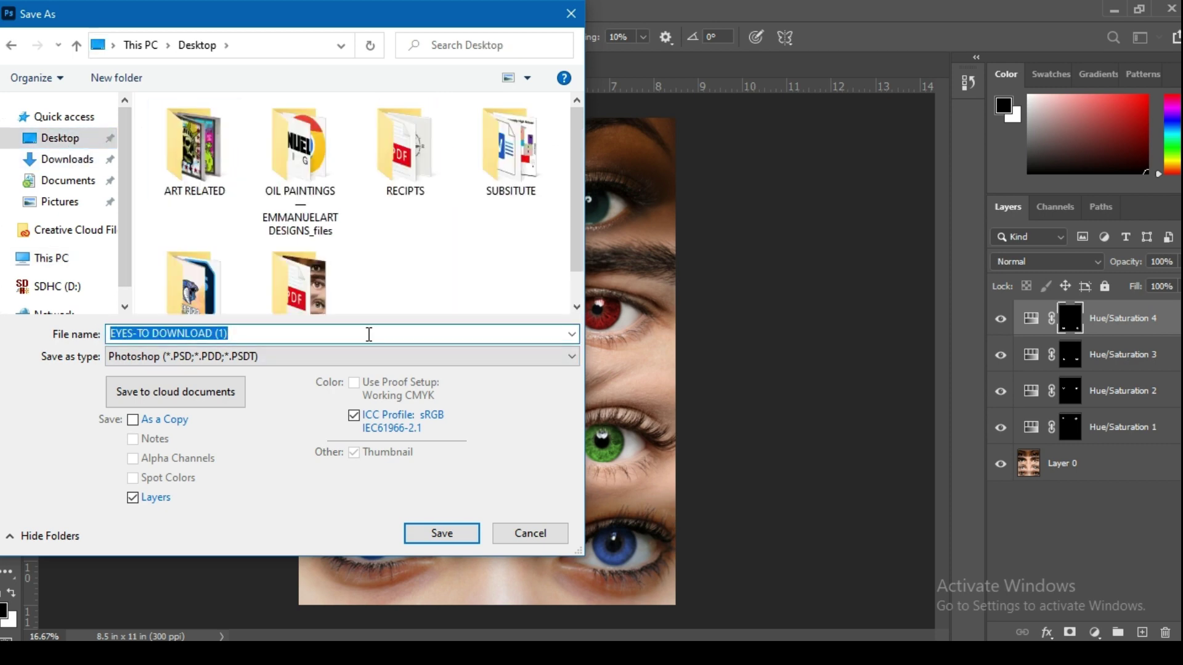
type("GONZAL")
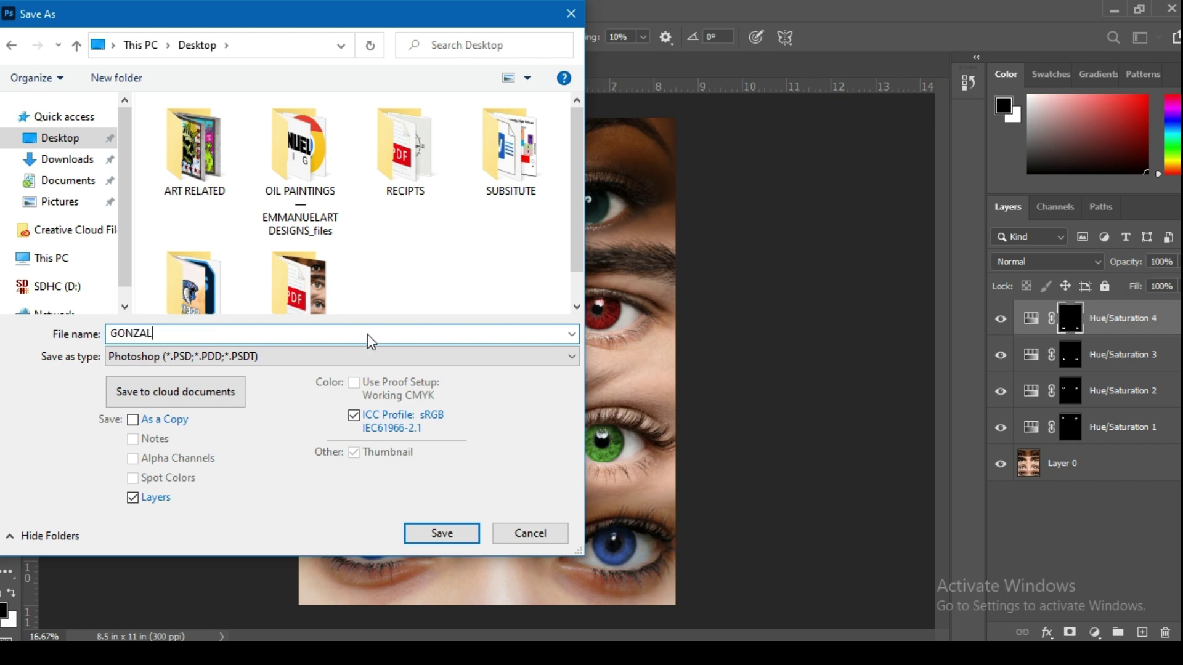
type("ES.EYES")
left_click(442, 534)
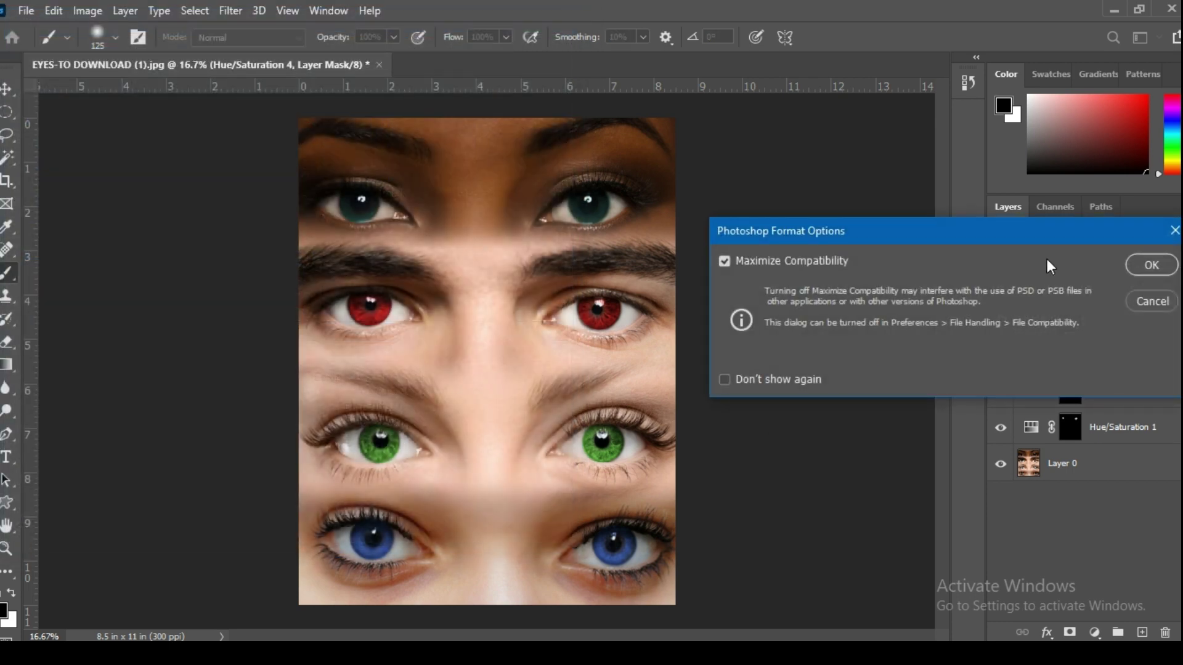
left_click(1151, 265)
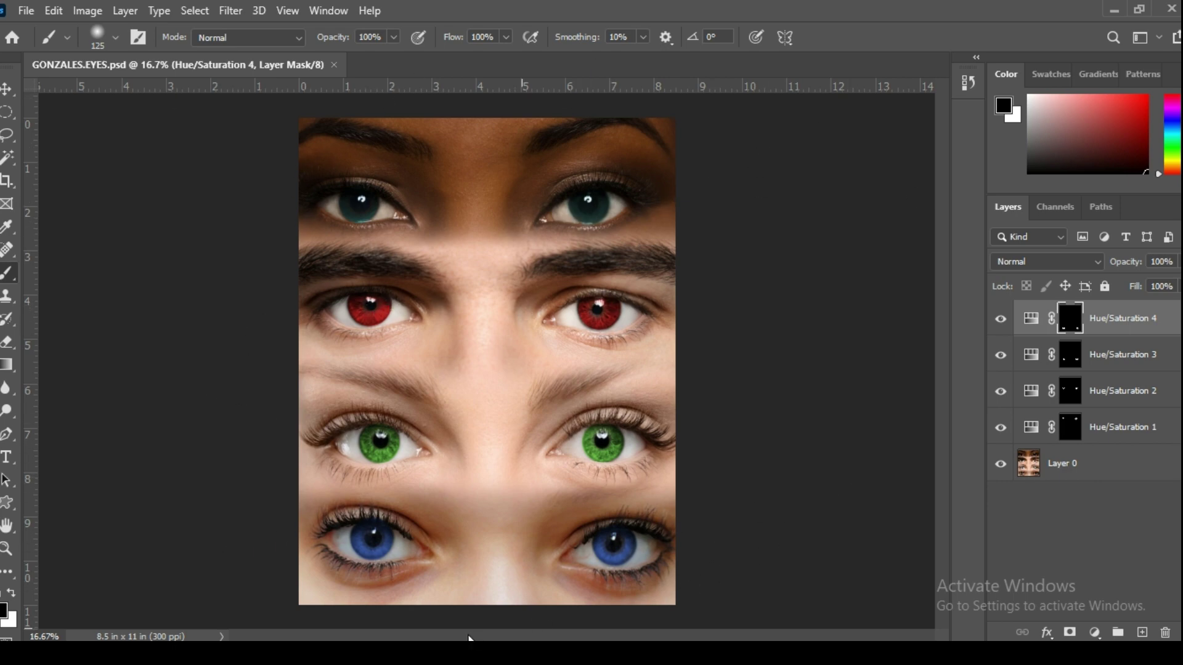
Preview the open Chrome windows for switching to the browser
mouse_move(393, 653)
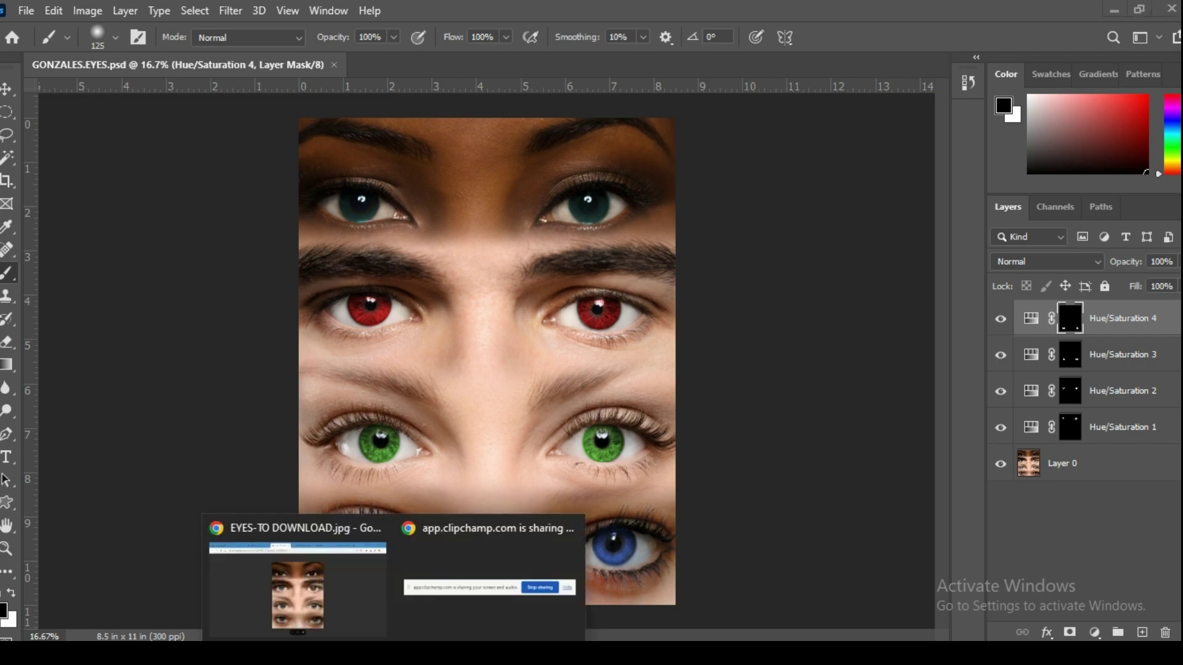